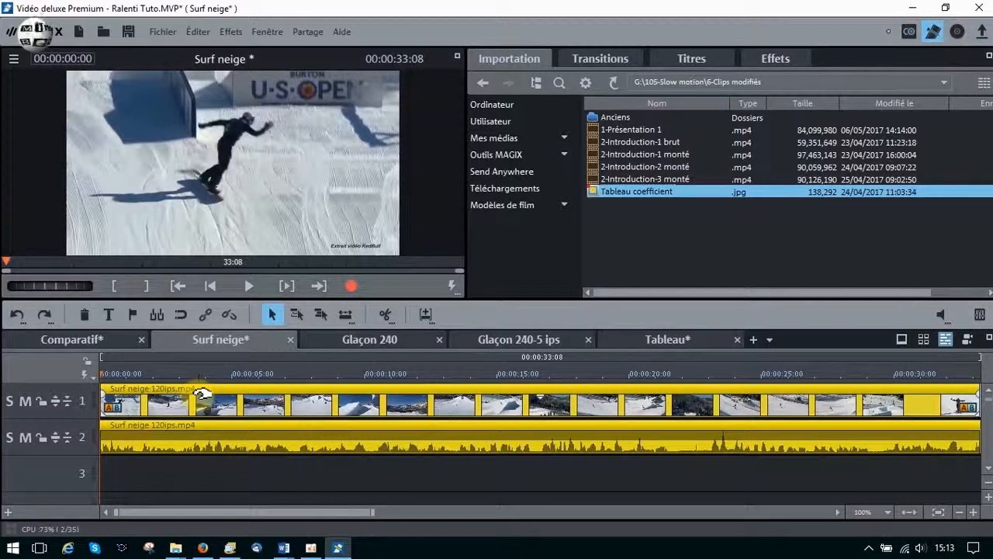
Play the Comparatif movie in the enlarged preview monitor to compare the 30 and 120 images-per-second clips, and restore the normal view.
{"action": "left_click", "coordinate": [96, 339]}
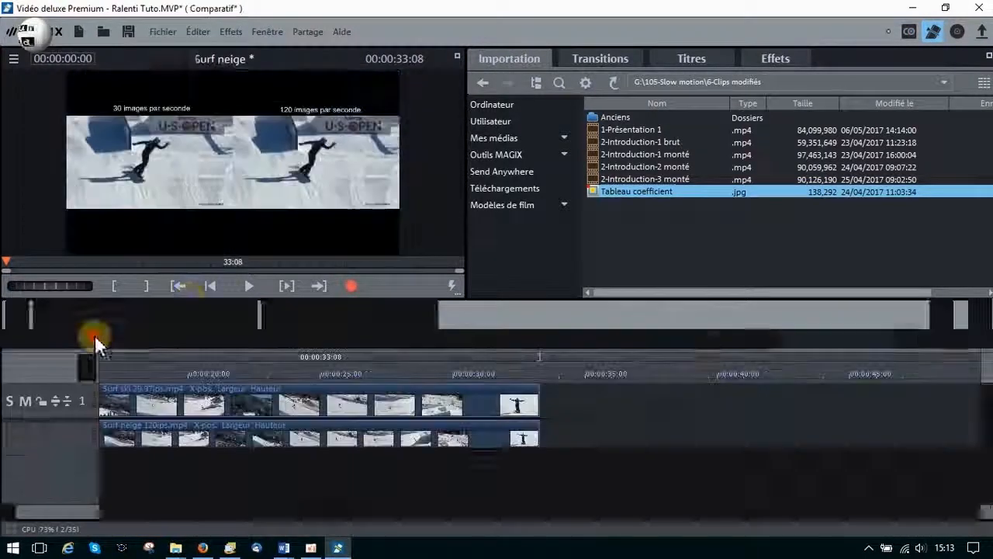
{"action": "left_click", "coordinate": [457, 56]}
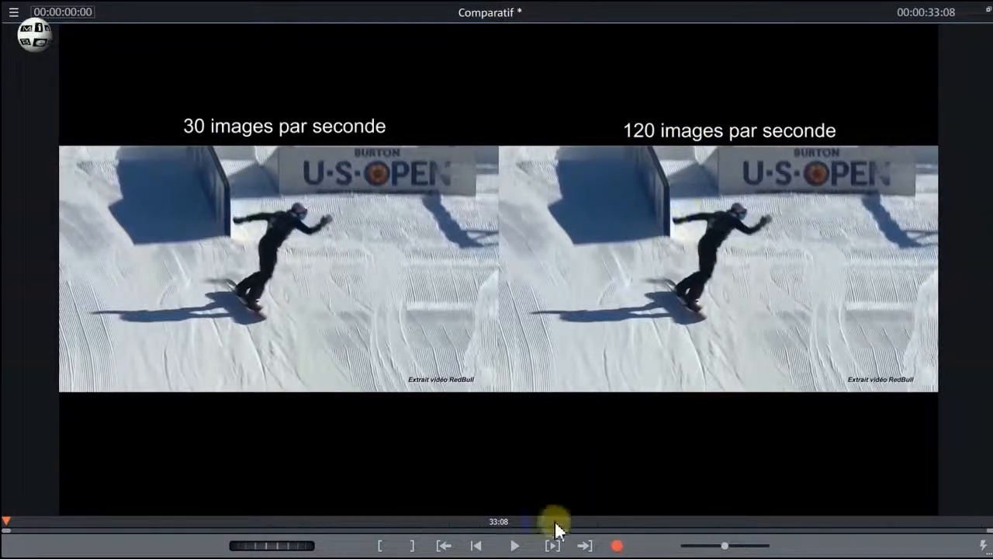
{"action": "left_click", "coordinate": [514, 545]}
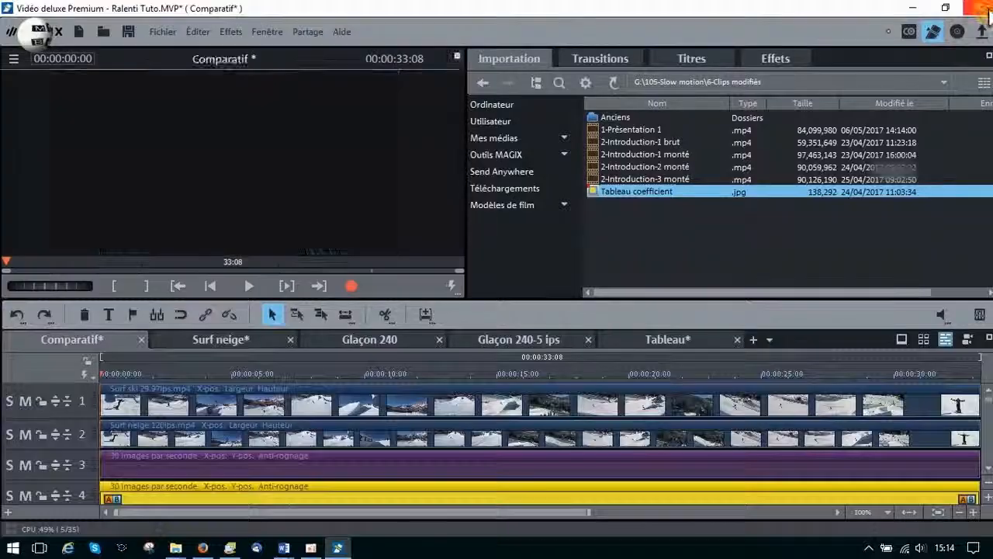
{"action": "key", "text": "Escape"}
Open the Vitesse video effect settings for the 120 fps clip in the Surf neige movie.
{"action": "left_click", "coordinate": [256, 339]}
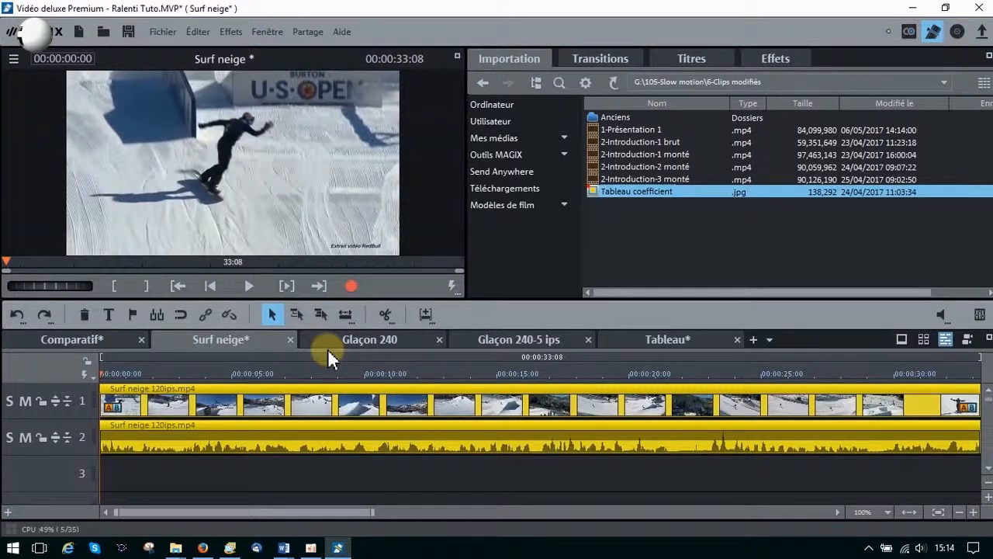
{"action": "left_click", "coordinate": [770, 60]}
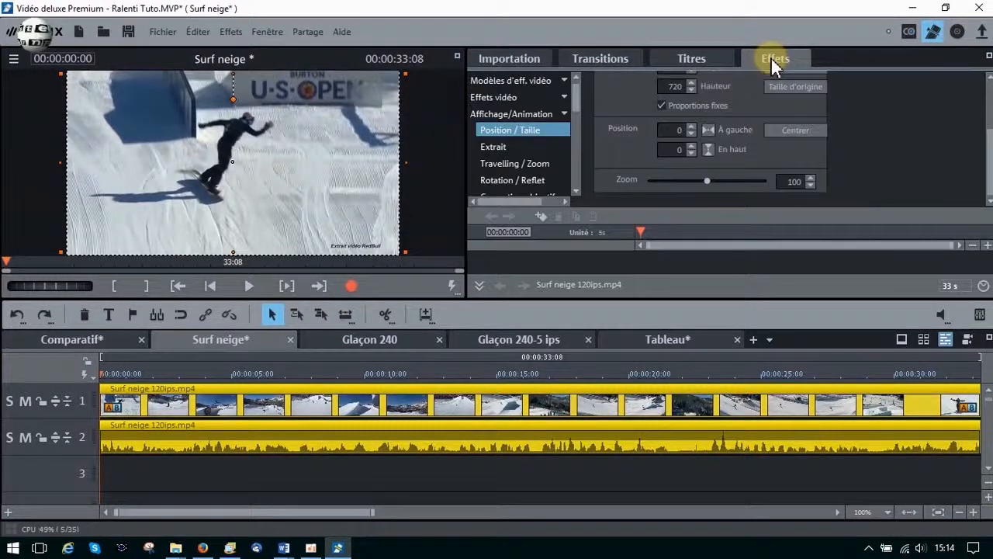
{"action": "left_click", "coordinate": [563, 98]}
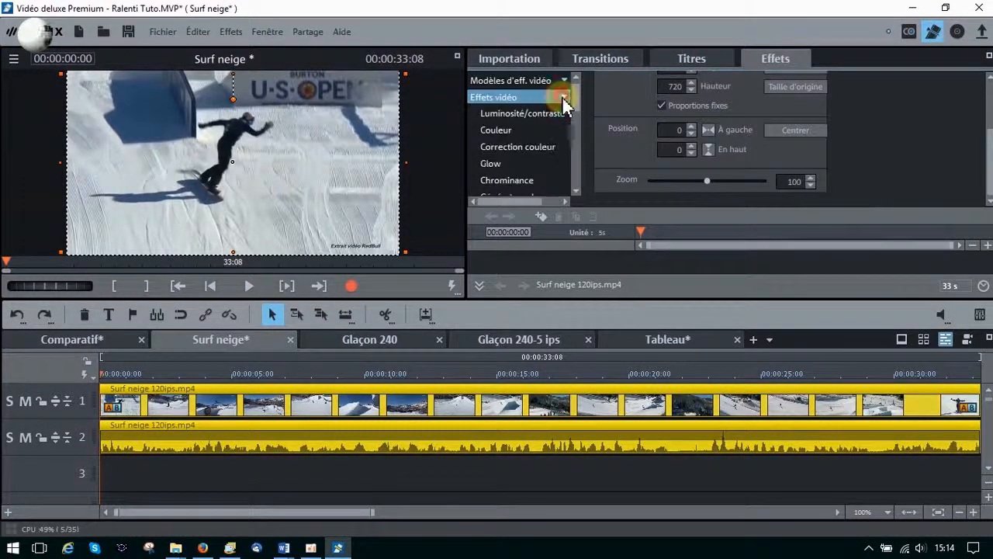
{"action": "scroll", "coordinate": [572, 116], "scroll_direction": "down", "scroll_amount": 3}
{"action": "left_click", "coordinate": [497, 109]}
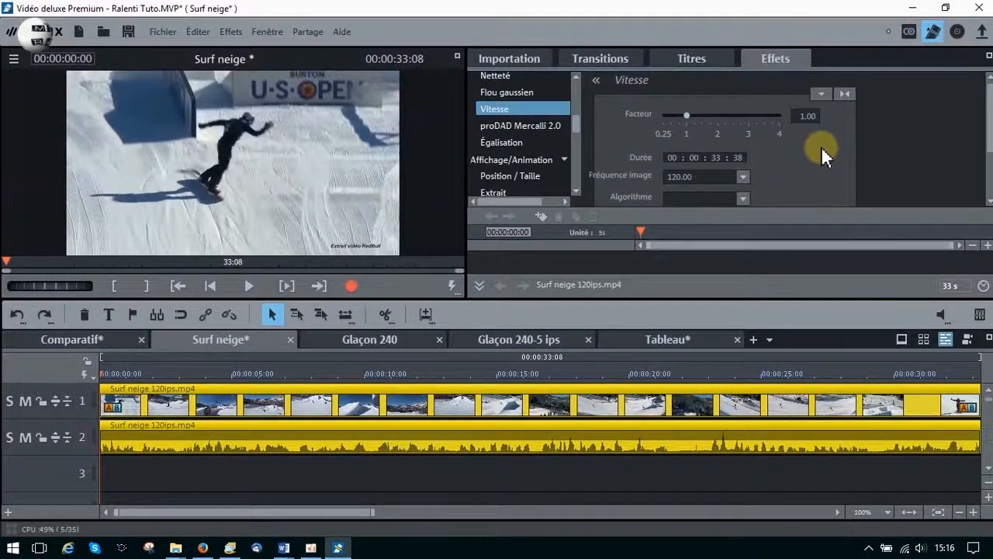
Set the Surf neige clip's speed factor to 0.5.
{"action": "double_click", "coordinate": [806, 116]}
{"action": "left_click", "coordinate": [707, 176]}
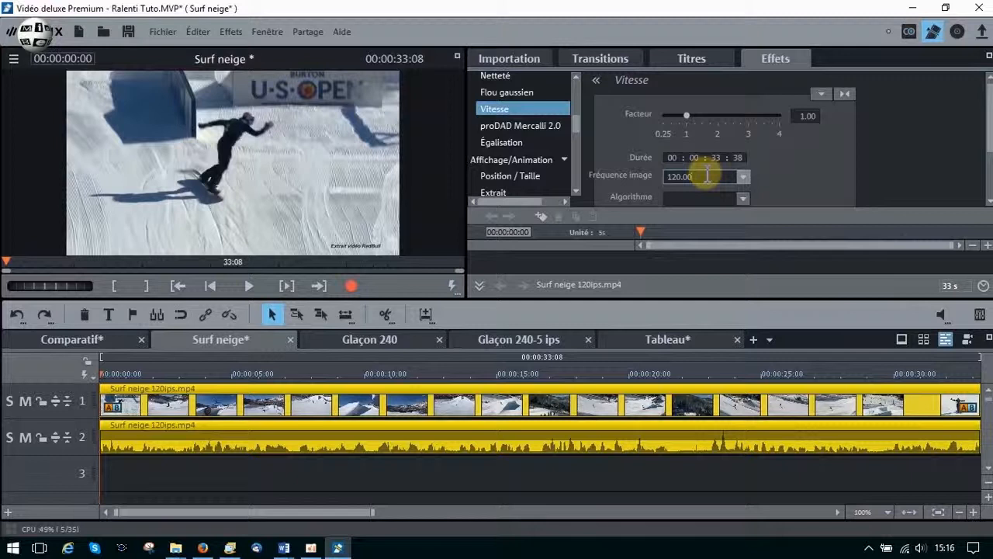
{"action": "left_click_drag", "start_coordinate": [701, 177], "coordinate": [665, 177]}
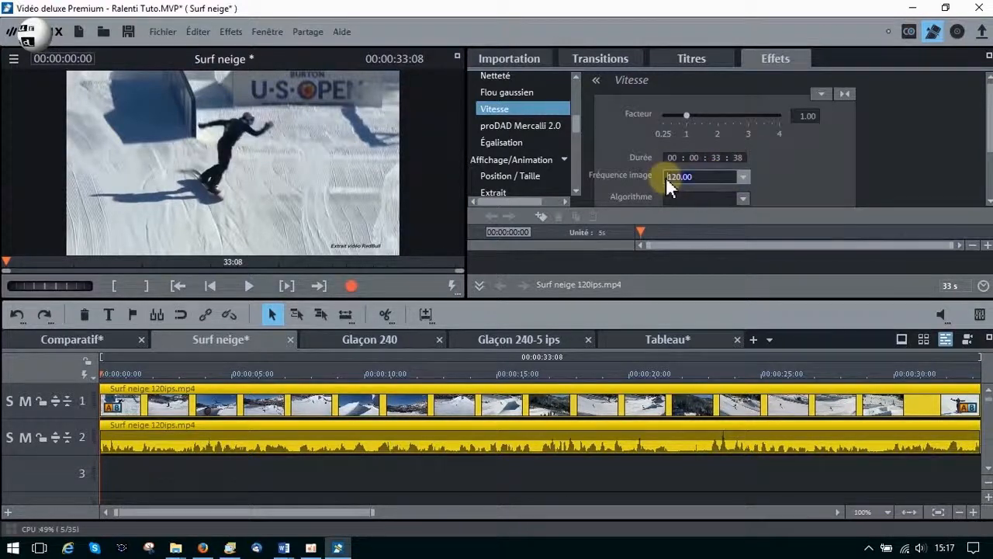
{"action": "left_click", "coordinate": [806, 115]}
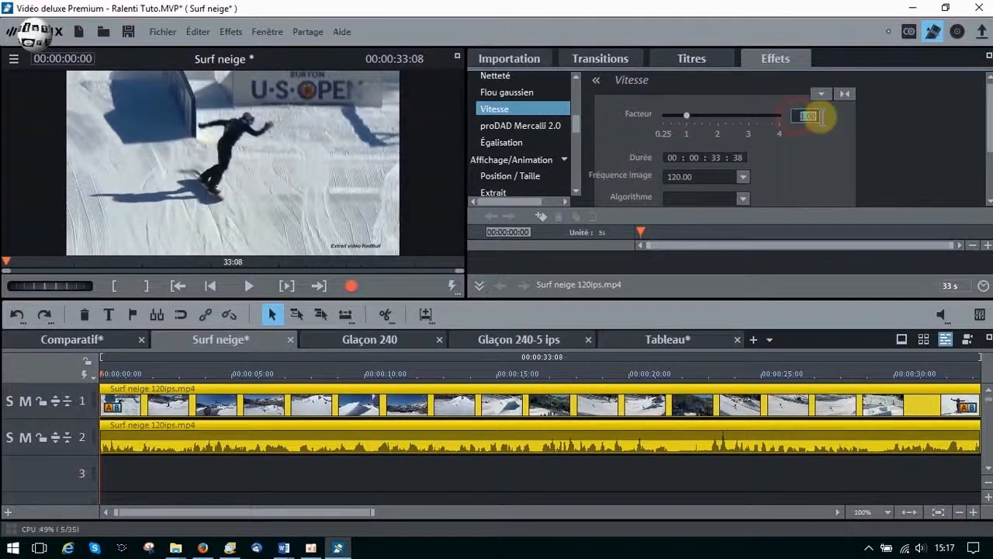
{"action": "left_click_drag", "start_coordinate": [691, 176], "coordinate": [653, 174]}
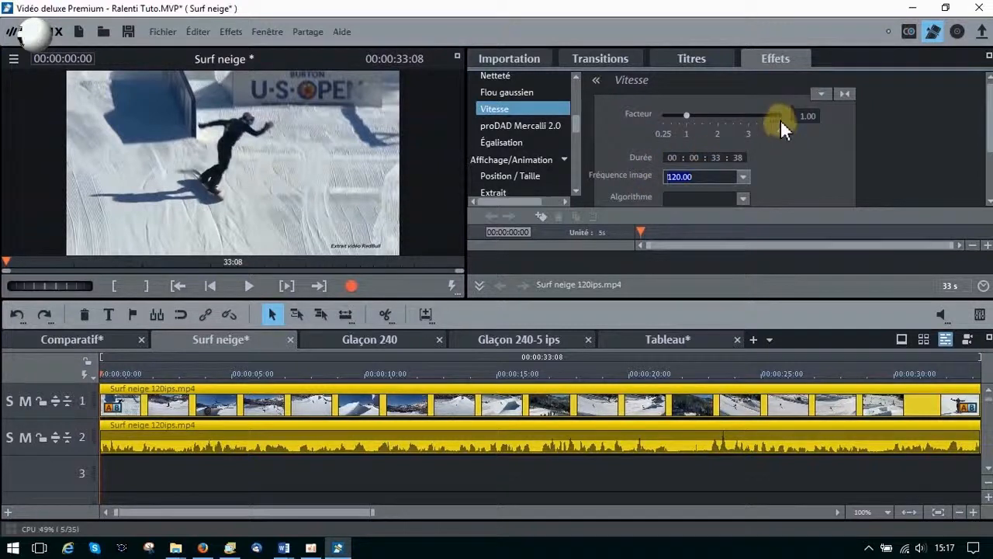
{"action": "left_click", "coordinate": [806, 116]}
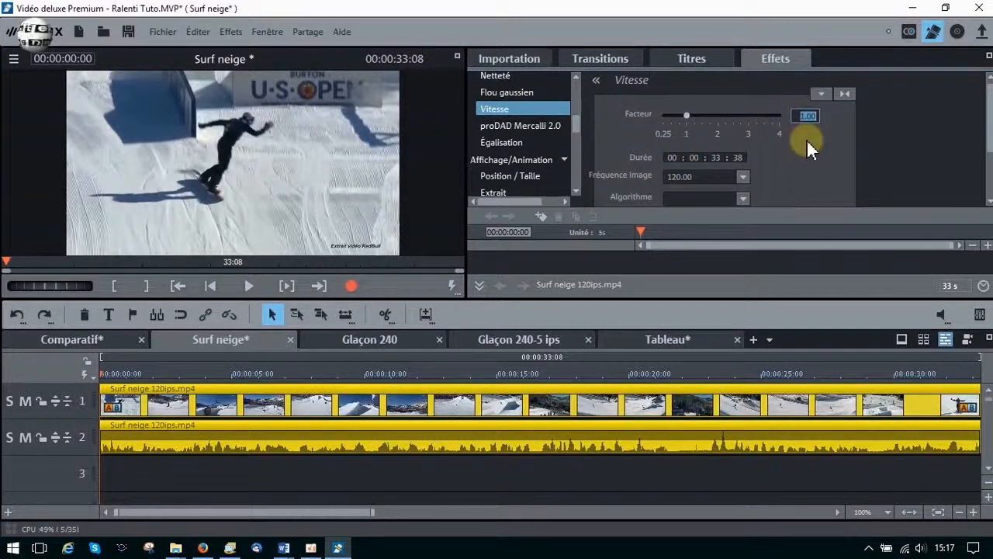
{"action": "left_click", "coordinate": [689, 175]}
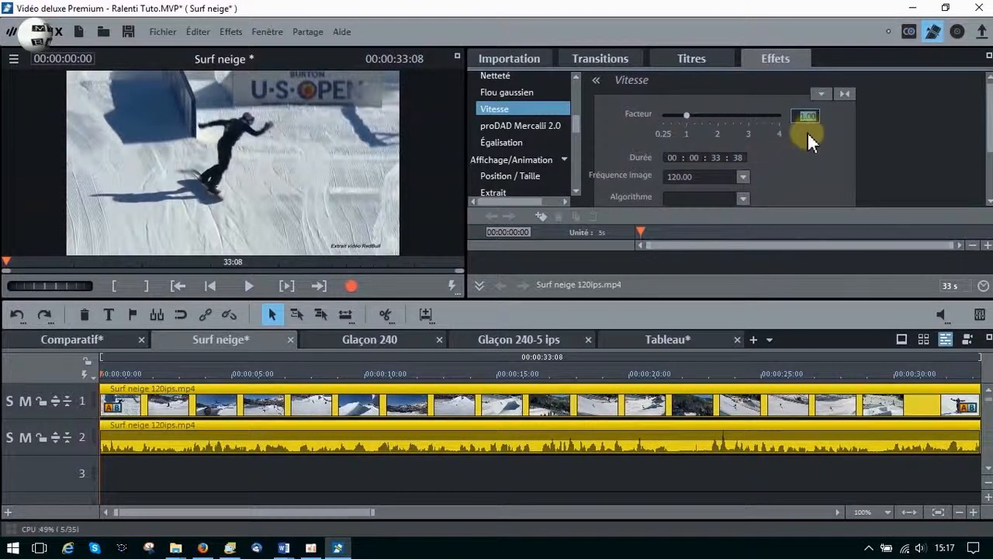
{"action": "type", "text": "0.5"}
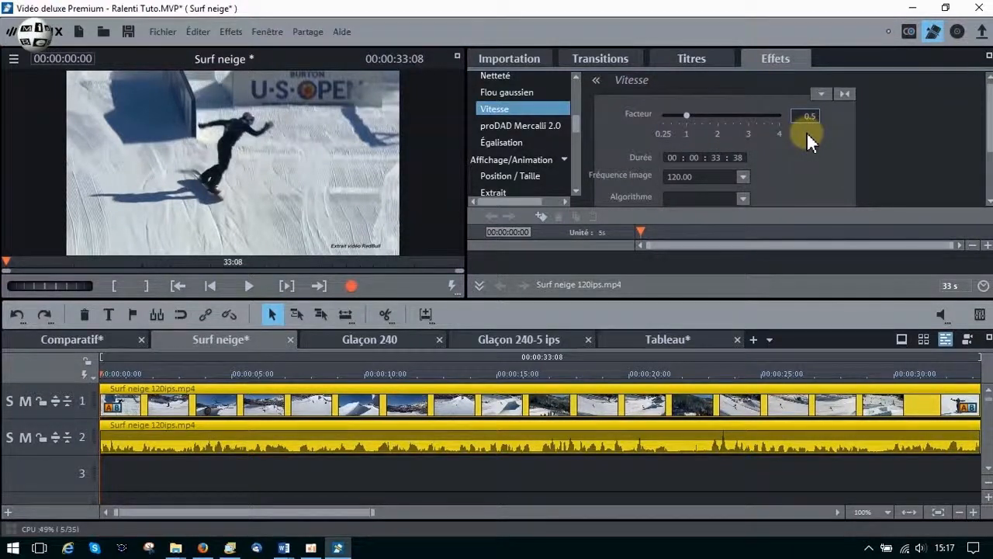
{"action": "key", "text": "Return"}
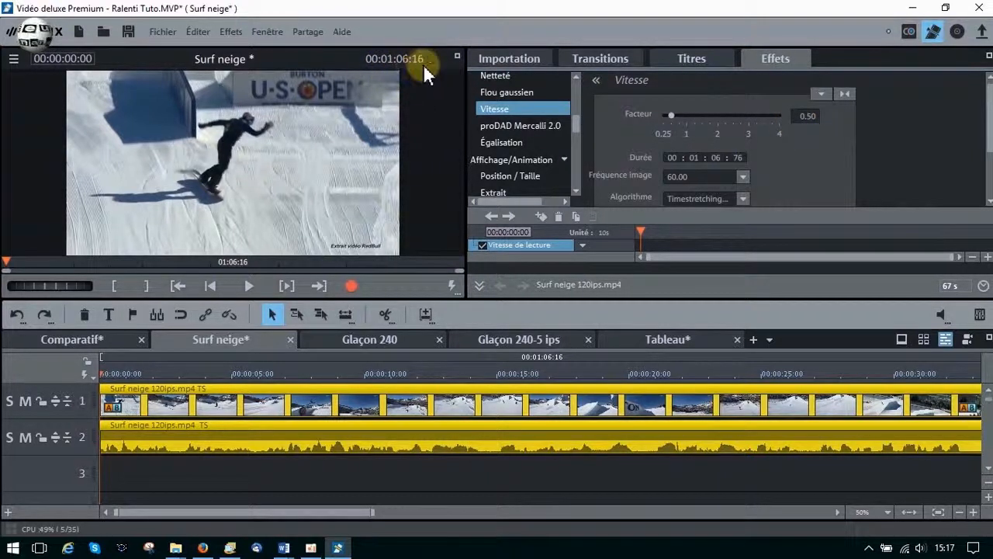
Restore the clip's speed factor to 1.
{"action": "double_click", "coordinate": [803, 115]}
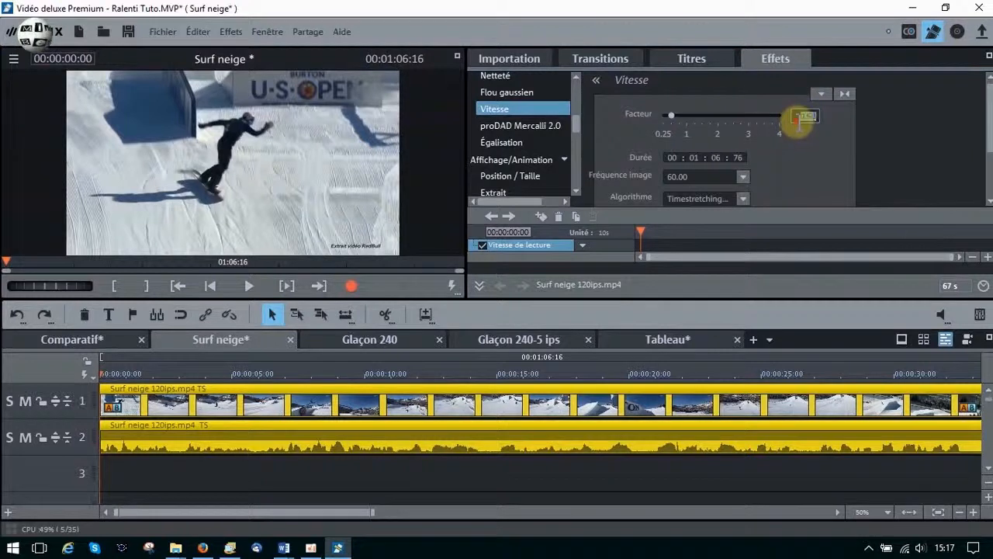
{"action": "type", "text": "1"}
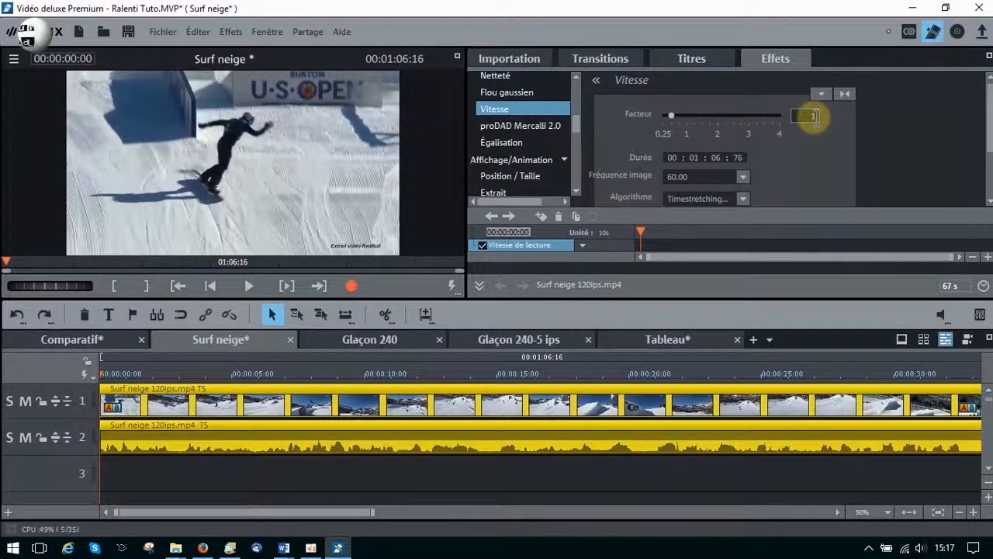
{"action": "key", "text": "Return"}
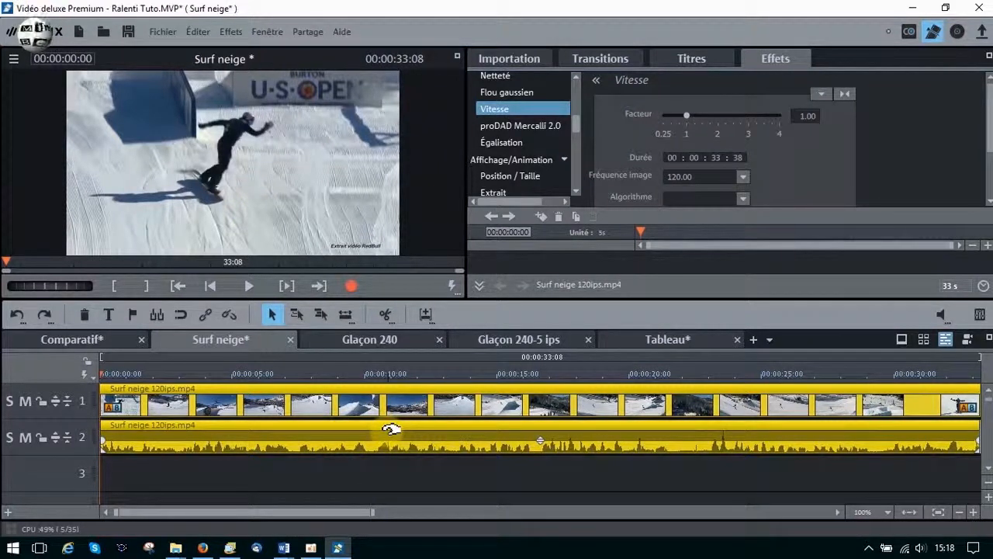
Apply a speed factor of 0.5 to the clip again and preview the slow motion.
{"action": "left_click", "coordinate": [799, 115]}
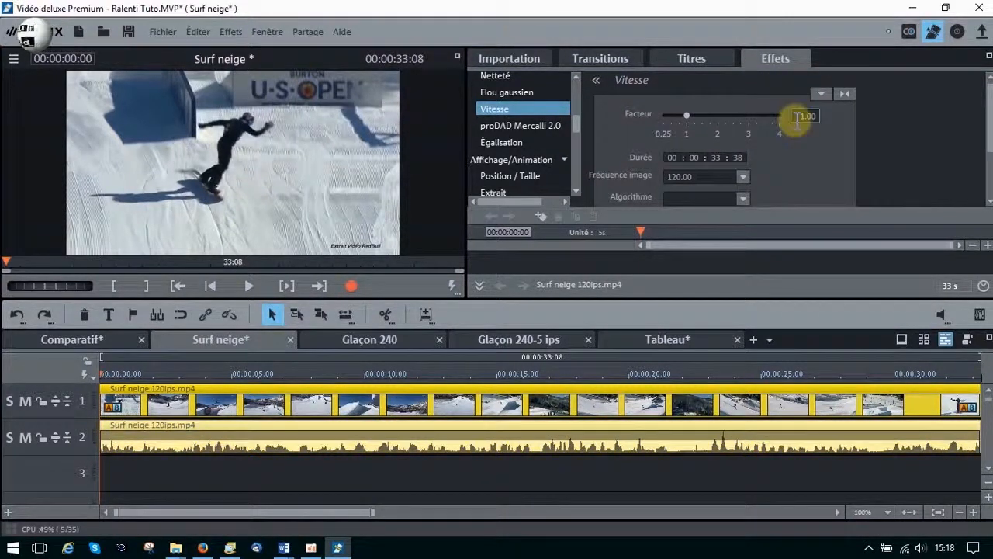
{"action": "type", "text": "0.5"}
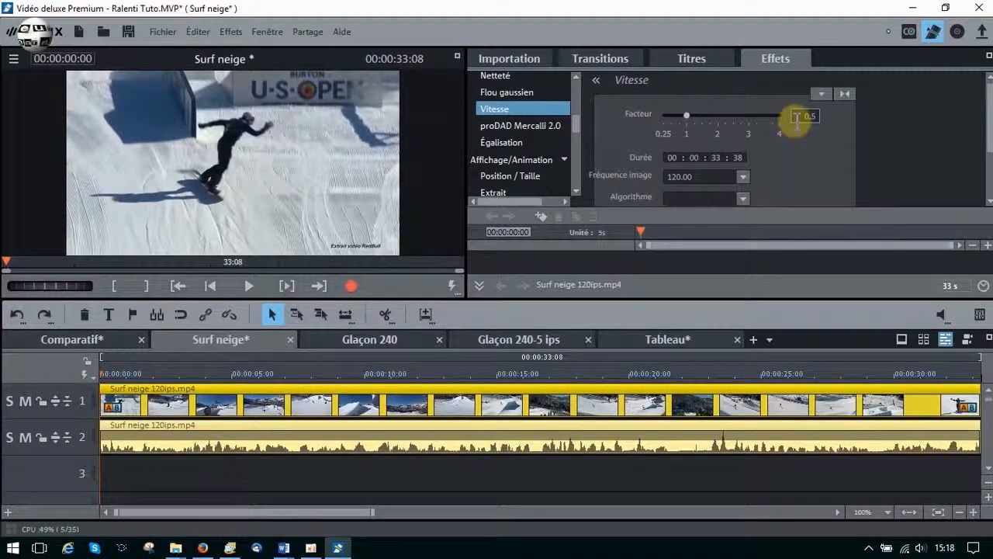
{"action": "key", "text": "Return"}
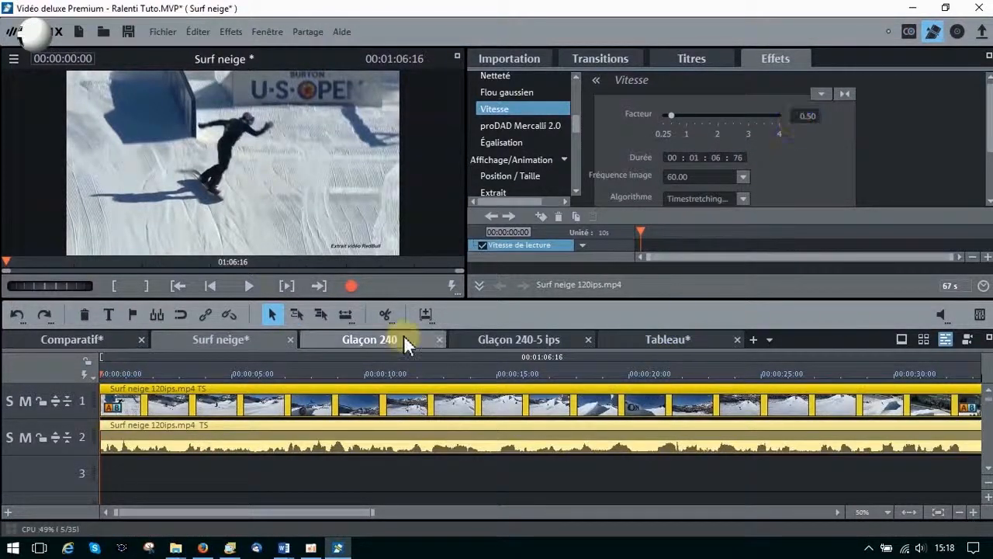
{"action": "left_click", "coordinate": [249, 286]}
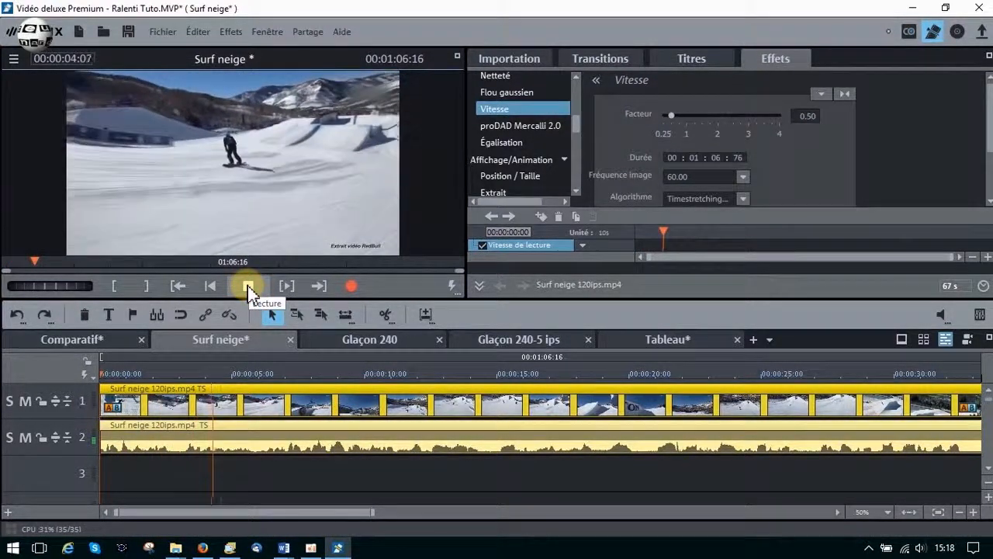
{"action": "left_click", "coordinate": [248, 286]}
Return the clip's speed factor to 1 and preview it at normal speed.
{"action": "type", "text": "1"}
{"action": "key", "text": "Return"}
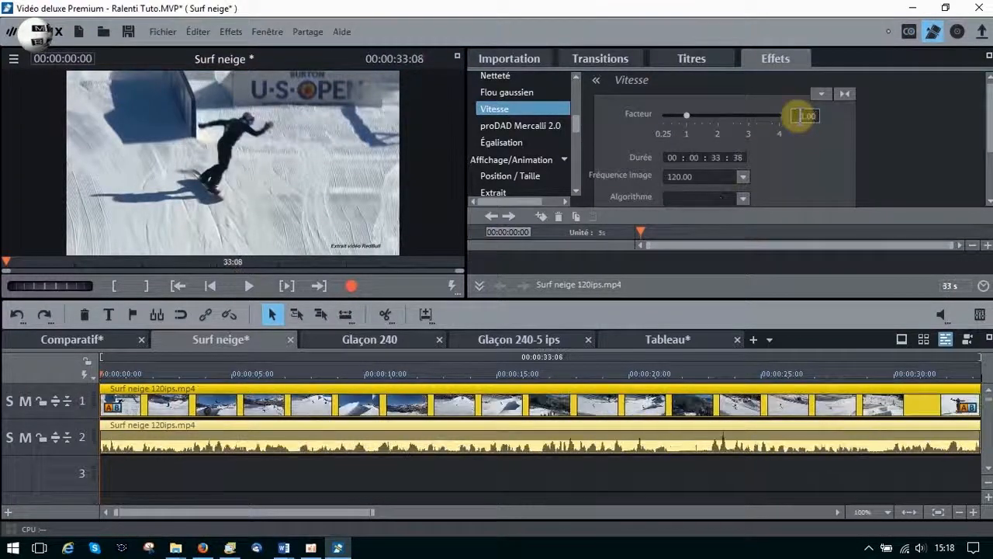
{"action": "left_click", "coordinate": [248, 289]}
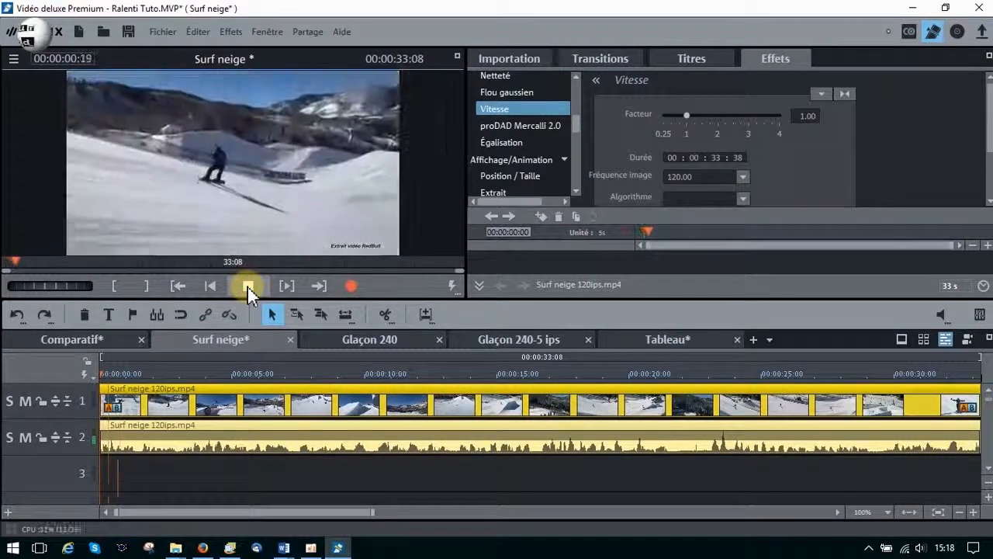
{"action": "left_click", "coordinate": [247, 287]}
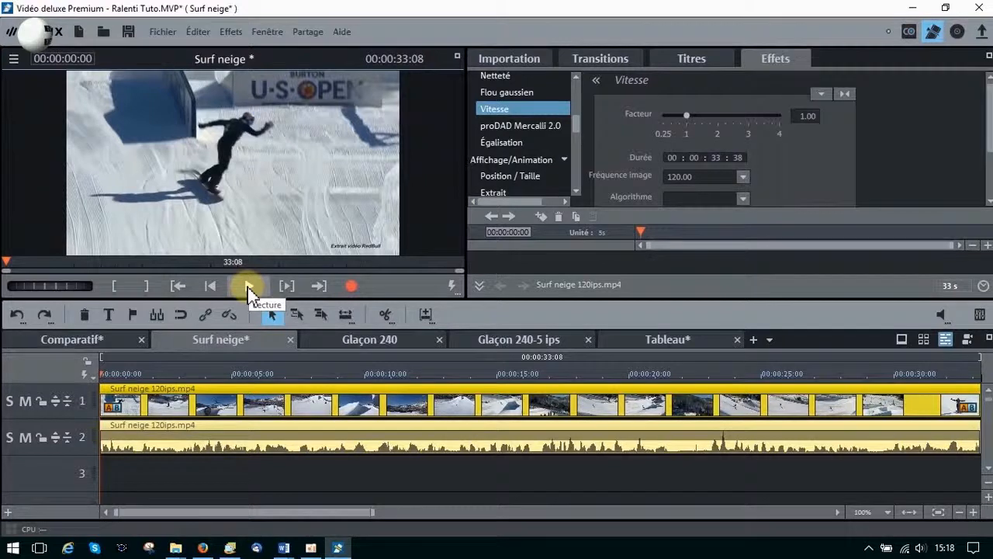
Mute audio track 2 of the Surf neige movie.
{"action": "left_click", "coordinate": [24, 439]}
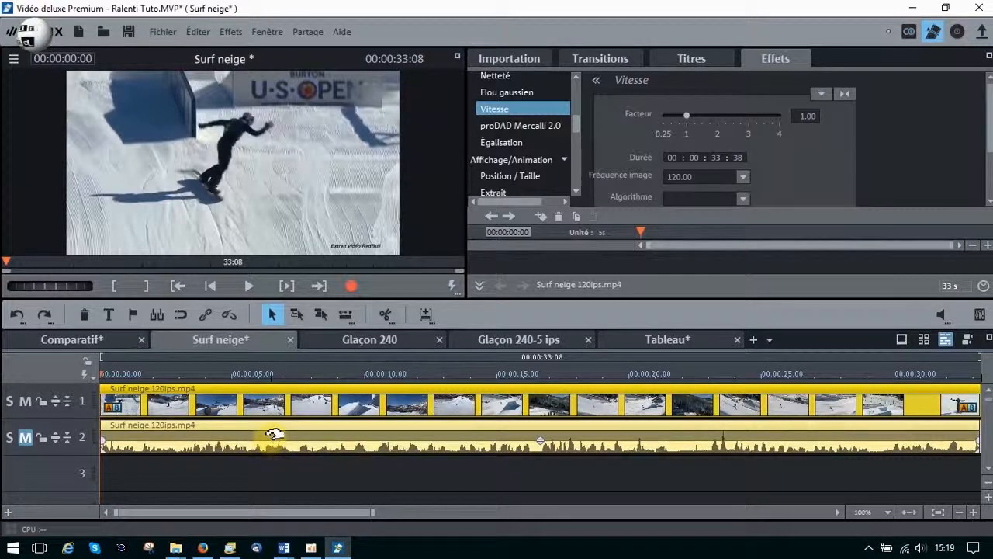
Try a speed factor of 0.2 on the clip while keeping its audio object, and undo the speed change.
{"action": "left_click", "coordinate": [804, 115]}
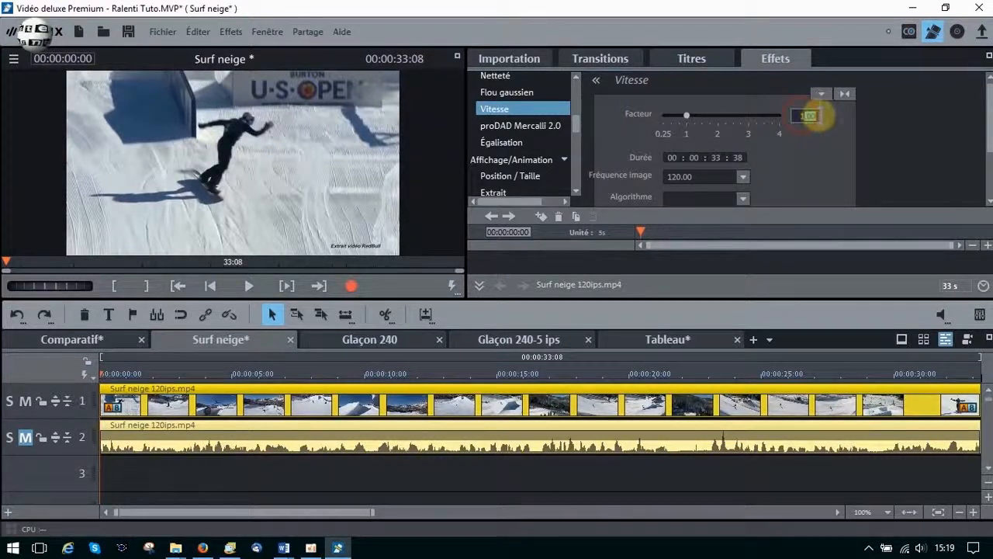
{"action": "key", "text": "BackSpace"}
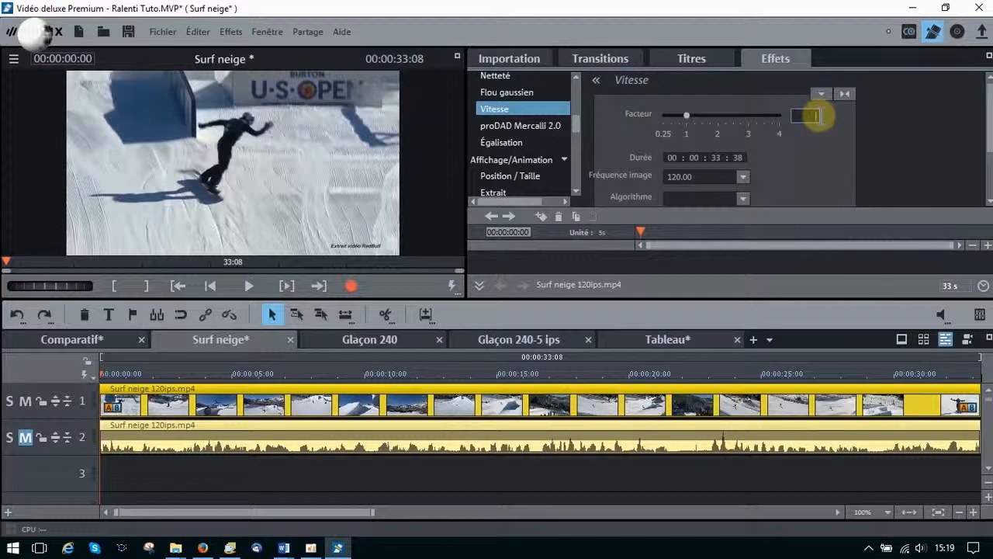
{"action": "type", "text": "0.2"}
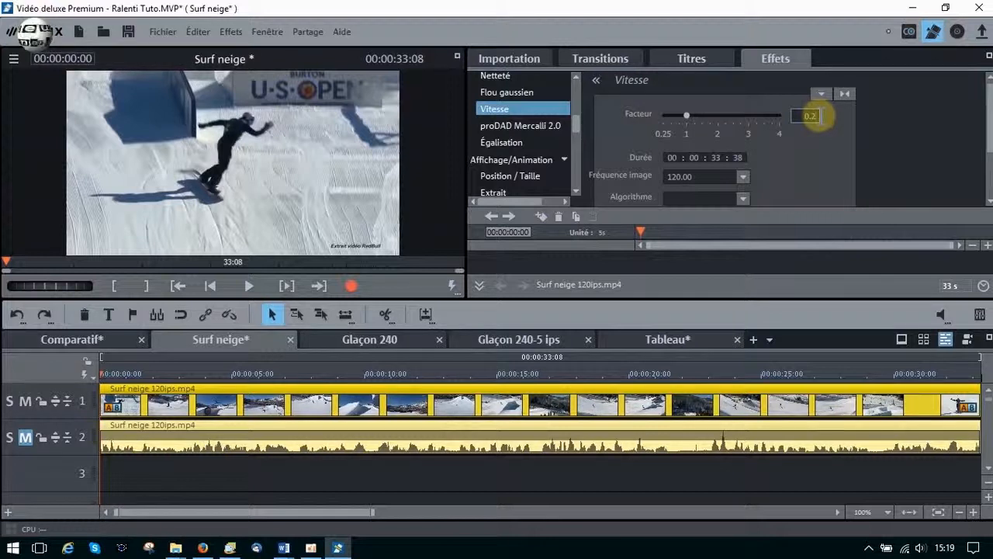
{"action": "key", "text": "Return"}
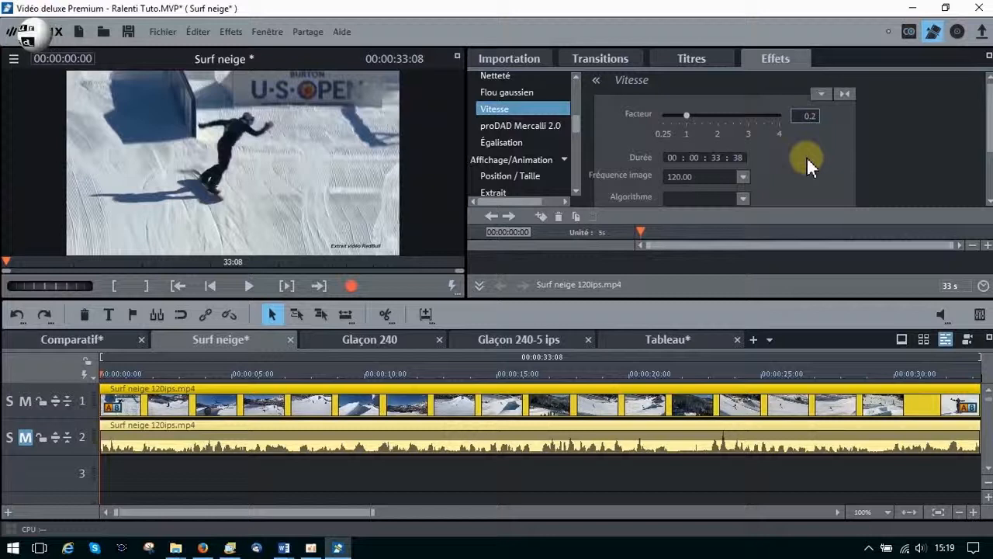
{"action": "key", "text": "Return"}
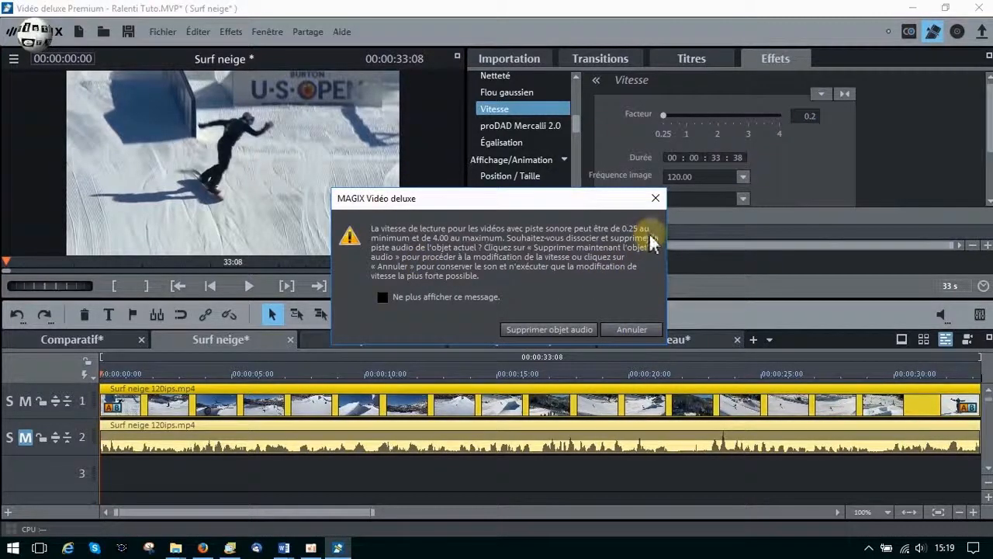
{"action": "left_click", "coordinate": [630, 325]}
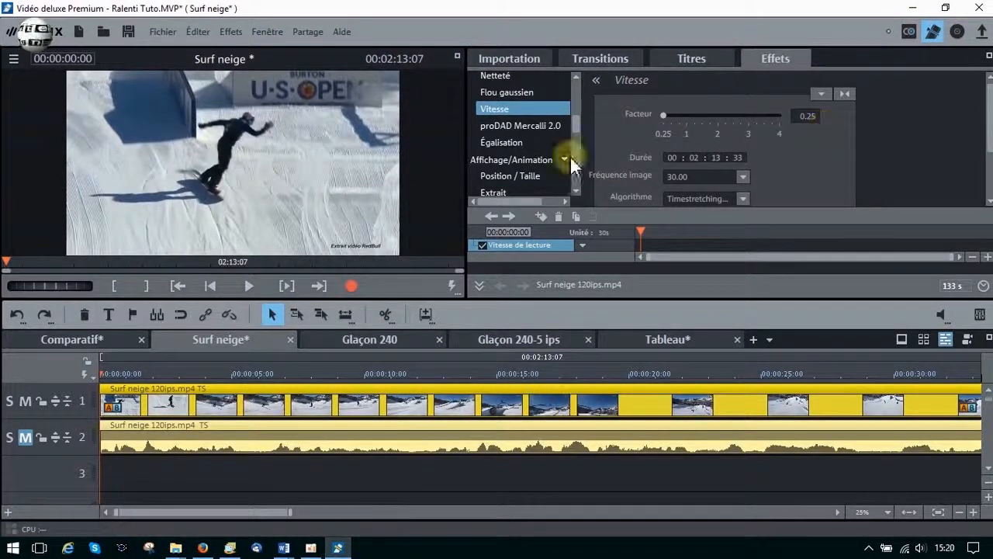
{"action": "left_click", "coordinate": [15, 315]}
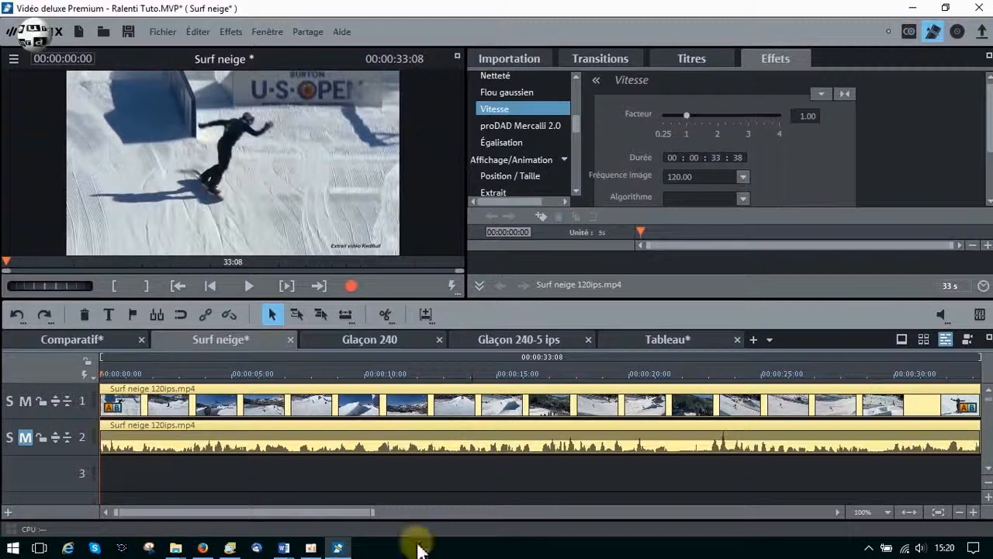
Position the playhead at 00:00:25:17 in the Surf neige timeline.
{"action": "left_click_drag", "start_coordinate": [333, 510], "coordinate": [442, 512]}
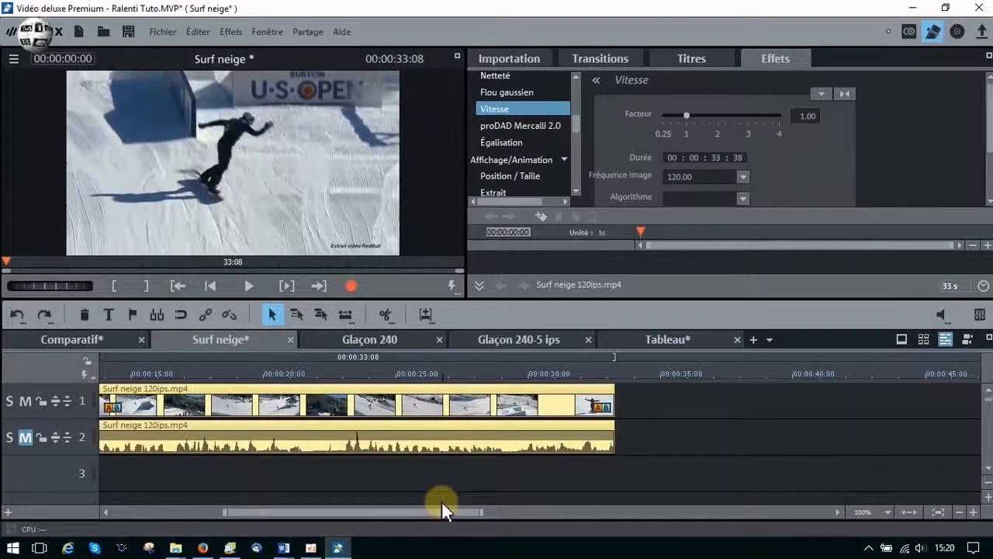
{"action": "left_click", "coordinate": [412, 374]}
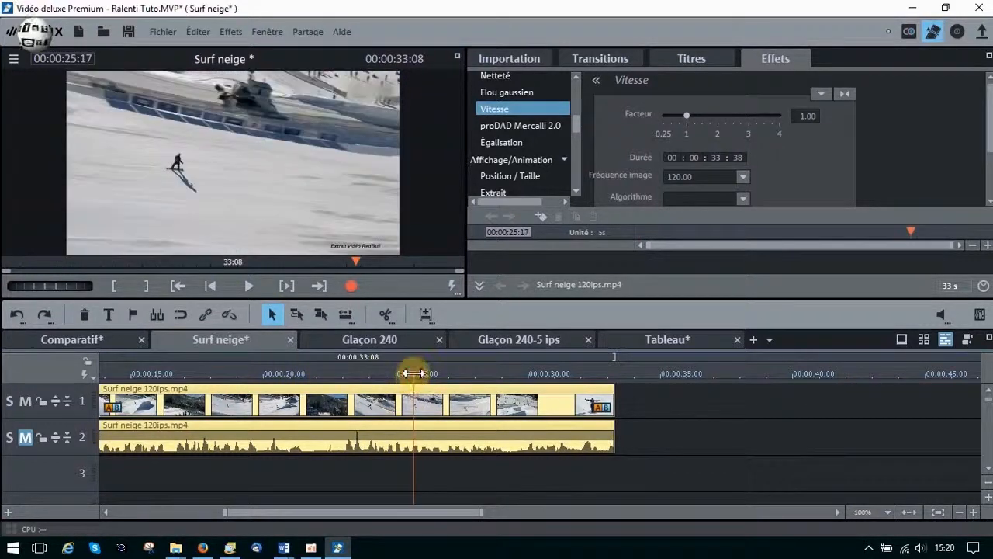
Split the snowboard clip at 00:00:28:06 and again at 00:00:30:17 to isolate the jump.
{"action": "left_click_drag", "start_coordinate": [412, 374], "coordinate": [481, 396]}
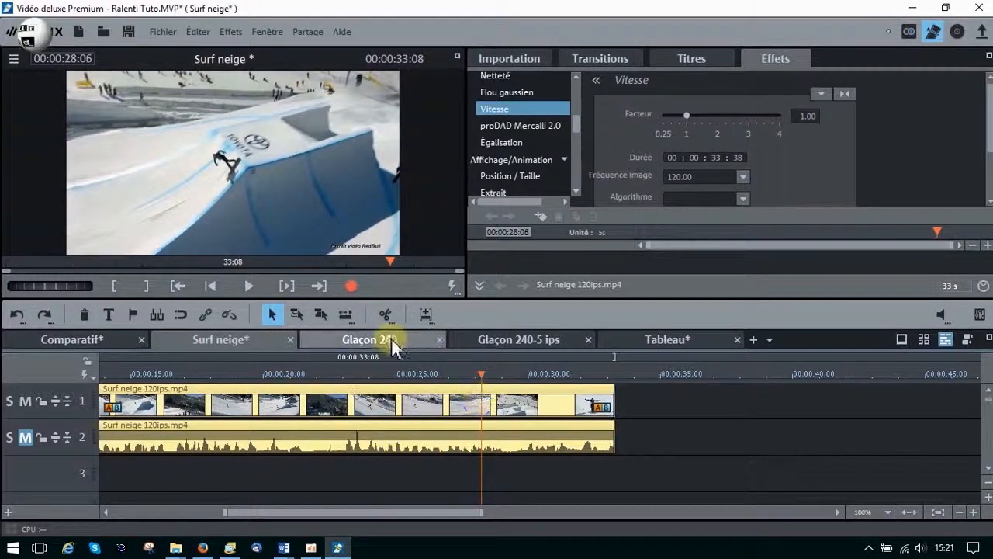
{"action": "left_click", "coordinate": [386, 313]}
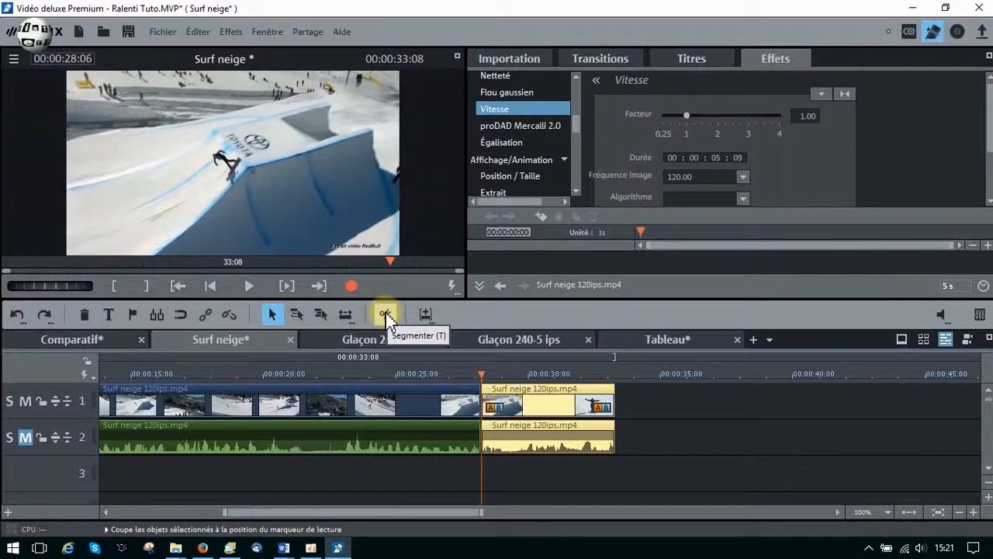
{"action": "left_click", "coordinate": [486, 371]}
{"action": "left_click_drag", "start_coordinate": [484, 371], "coordinate": [546, 409]}
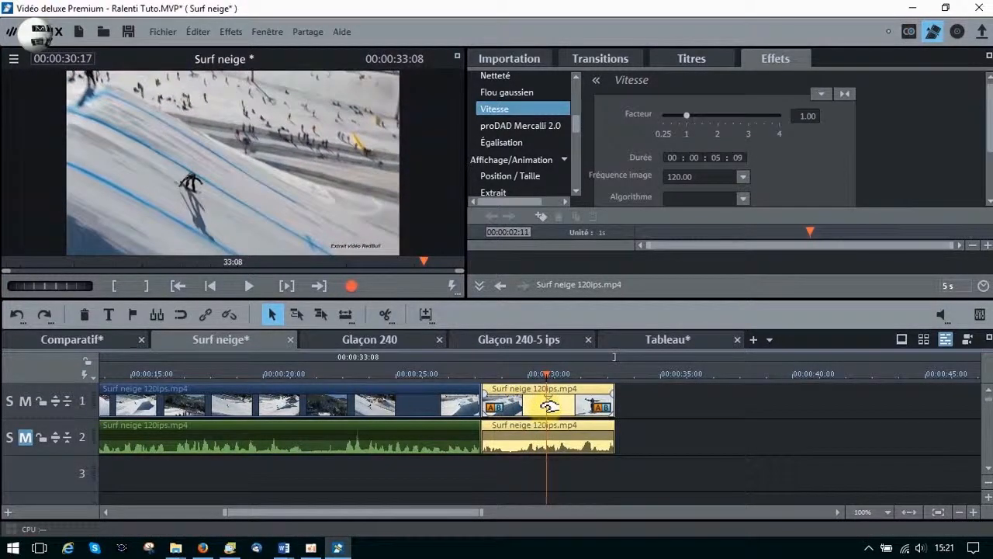
{"action": "left_click", "coordinate": [385, 313]}
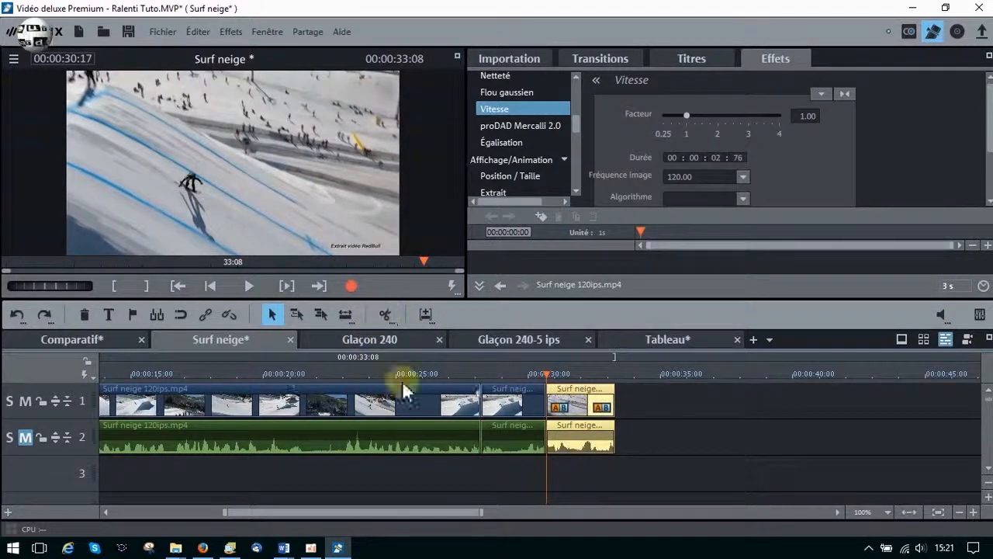
Select the jump segment between the two cuts and place the playhead inside it at 00:00:29:05.
{"action": "left_click_drag", "start_coordinate": [482, 511], "coordinate": [390, 510]}
{"action": "left_click", "coordinate": [469, 396]}
{"action": "left_click_drag", "start_coordinate": [465, 374], "coordinate": [500, 378]}
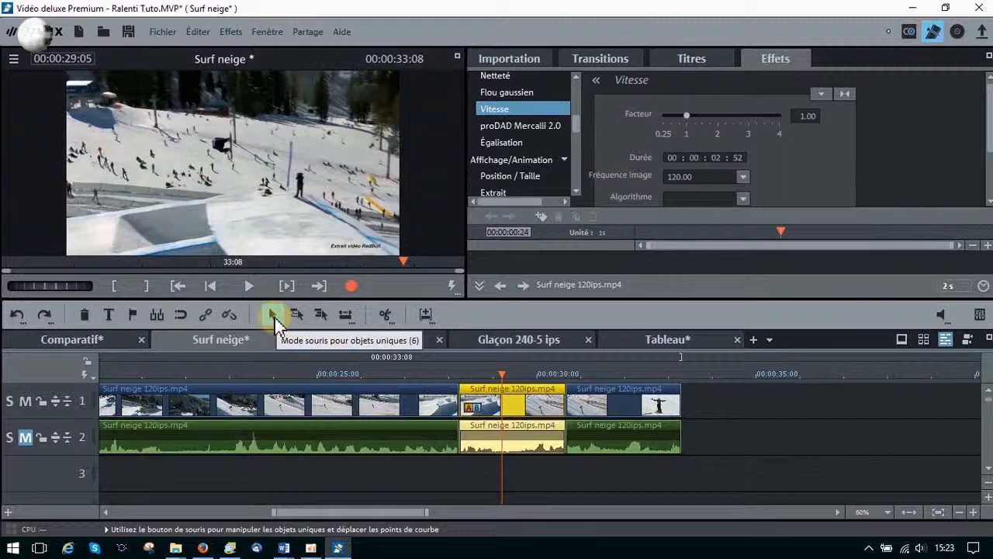
Try a speed factor of 0.5 on the jump segment in single-object mouse mode, and undo the change.
{"action": "left_click", "coordinate": [795, 118]}
{"action": "type", "text": "0.5"}
{"action": "key", "text": "Return"}
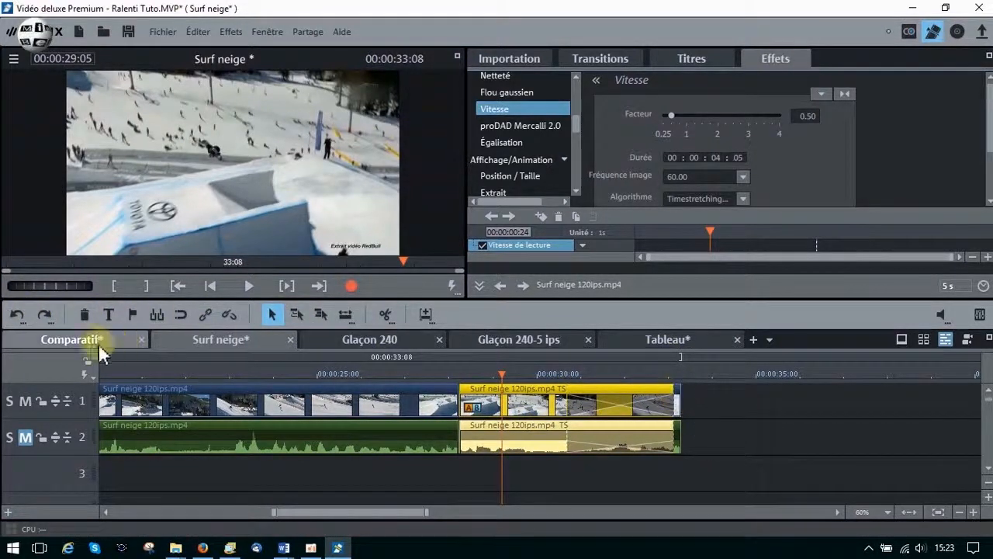
{"action": "left_click", "coordinate": [13, 314]}
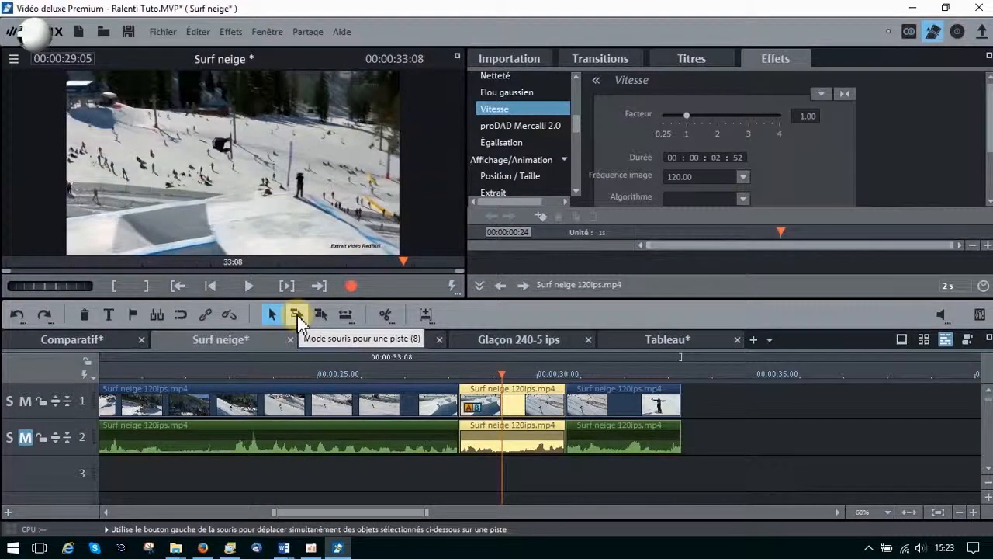
Switch to the mouse mode for one track and try a speed factor of 0.5 on the jump segment.
{"action": "left_click", "coordinate": [297, 315]}
{"action": "left_click", "coordinate": [808, 116]}
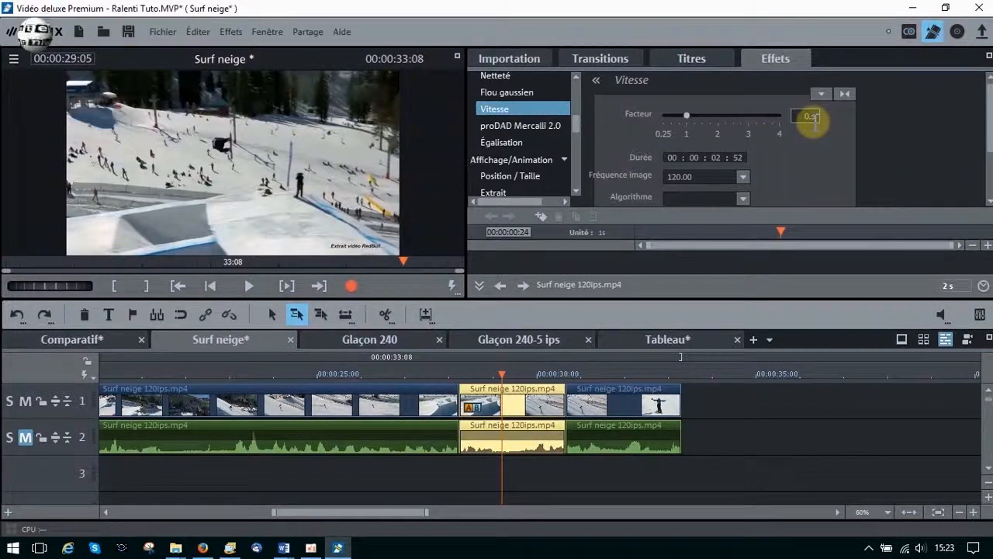
{"action": "type", "text": "0.5"}
{"action": "key", "text": "Return"}
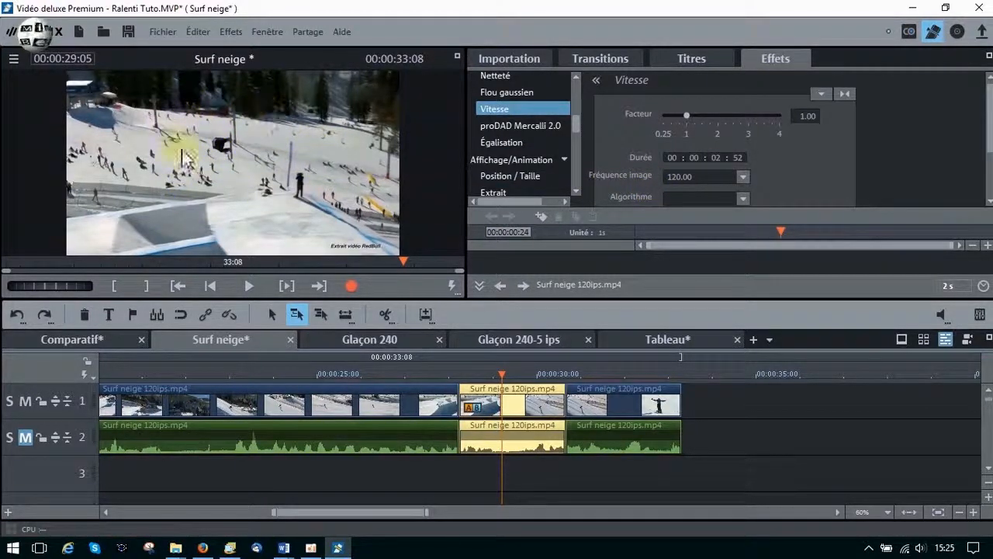
Set the jump segment's frame rate to 25 in the Vitesse effect, agreeing to delete its audio object.
{"action": "left_click", "coordinate": [698, 177]}
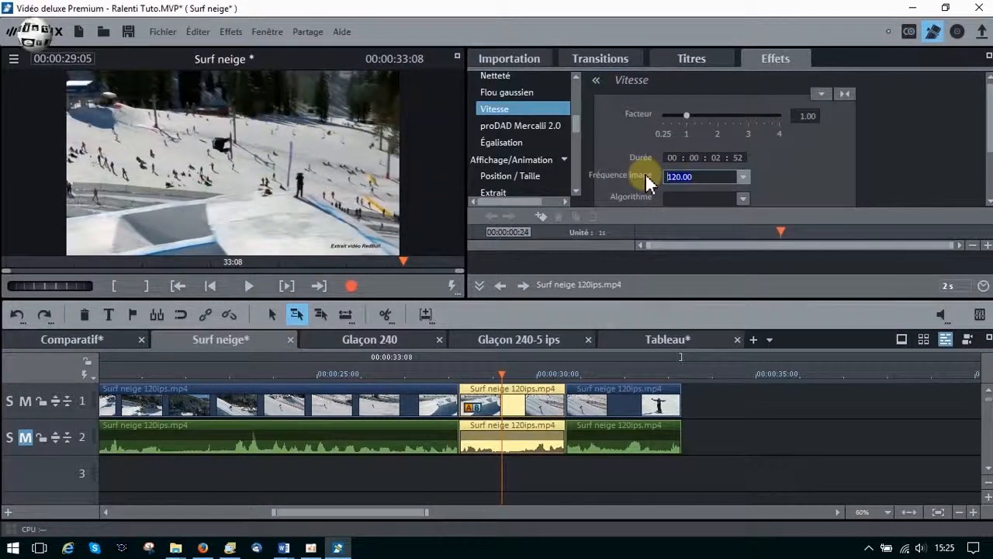
{"action": "type", "text": "25"}
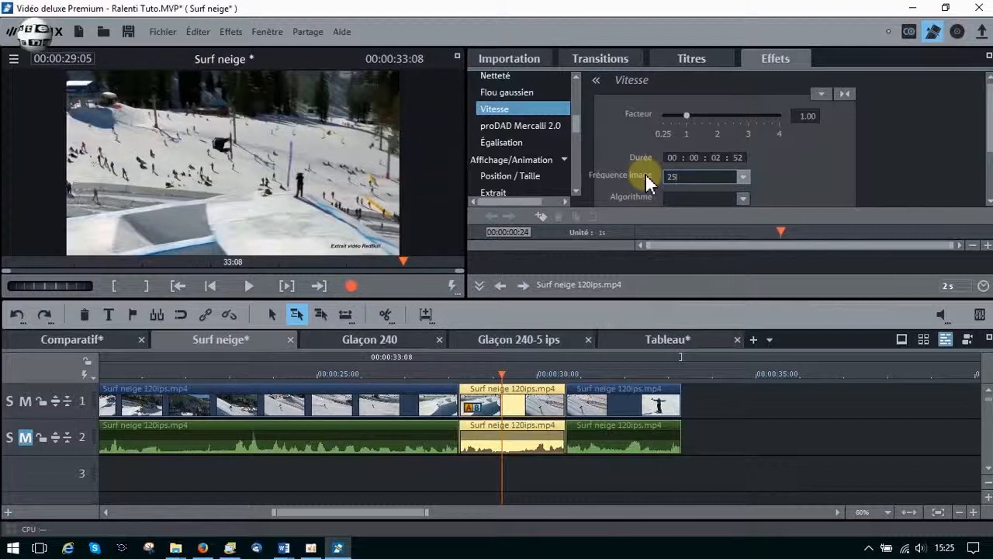
{"action": "key", "text": "Return"}
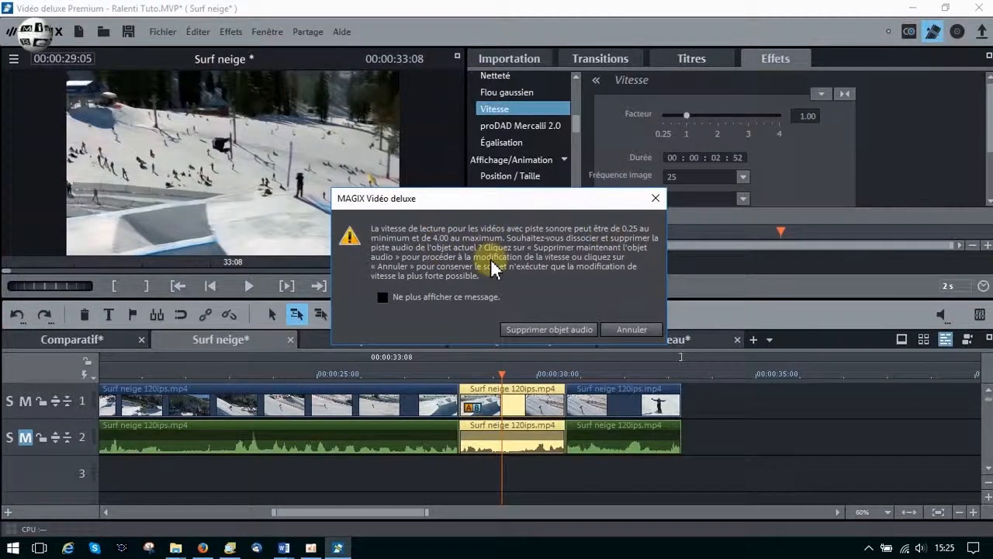
{"action": "left_click", "coordinate": [550, 330]}
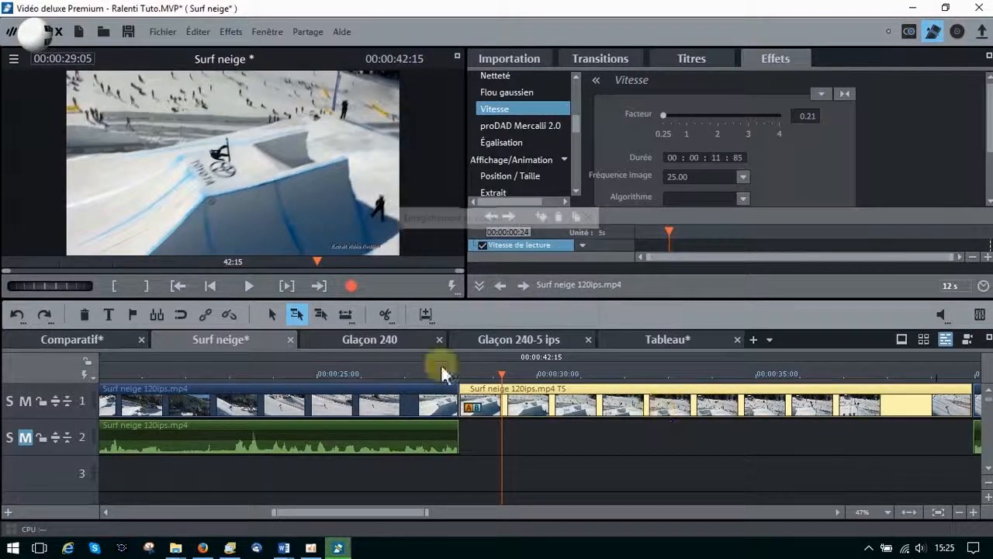
Preview the jump slowed to 25 fps in the enlarged monitor, starting from 00:00:26:08, and restore the normal layout.
{"action": "left_click_drag", "start_coordinate": [375, 509], "coordinate": [420, 509]}
{"action": "left_click", "coordinate": [322, 439]}
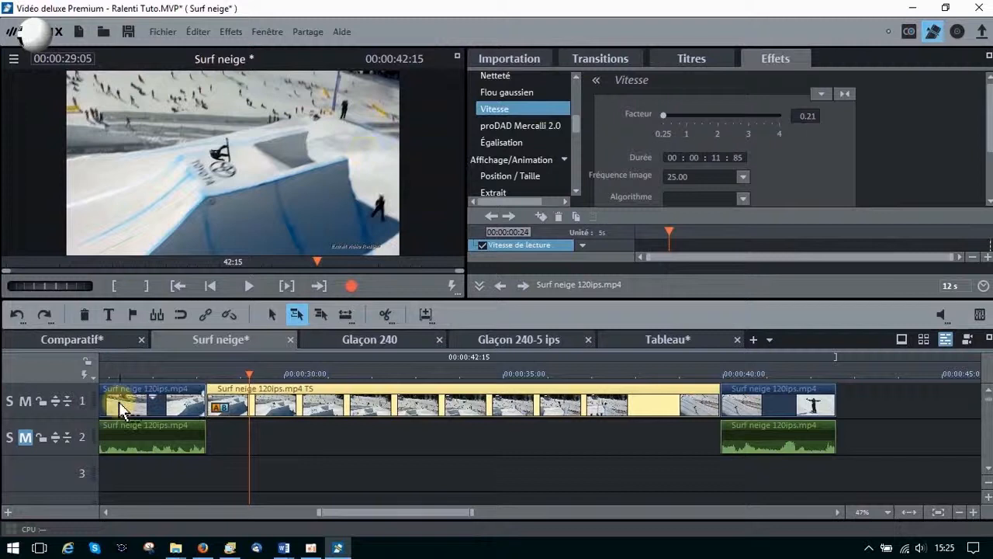
{"action": "left_click", "coordinate": [122, 375]}
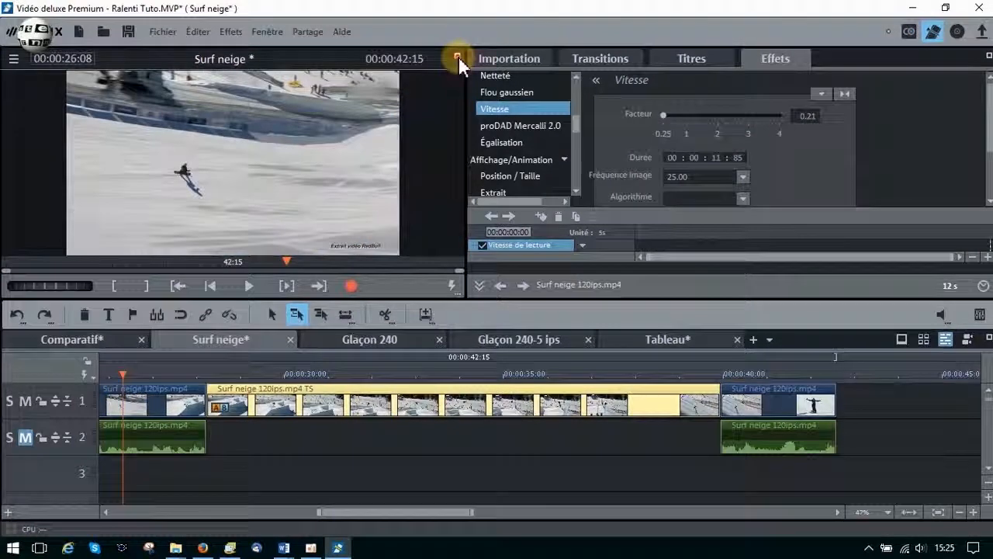
{"action": "left_click", "coordinate": [457, 56]}
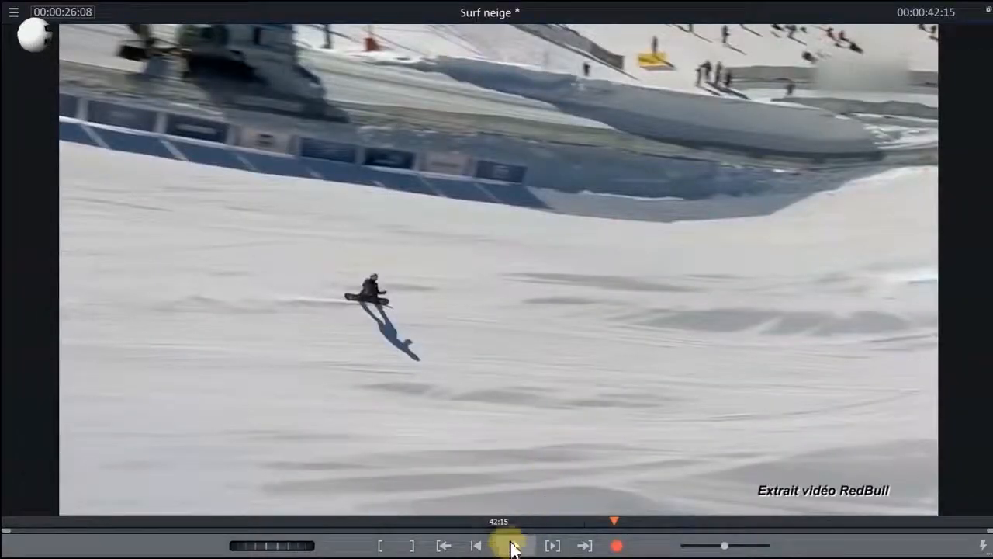
{"action": "left_click", "coordinate": [512, 548]}
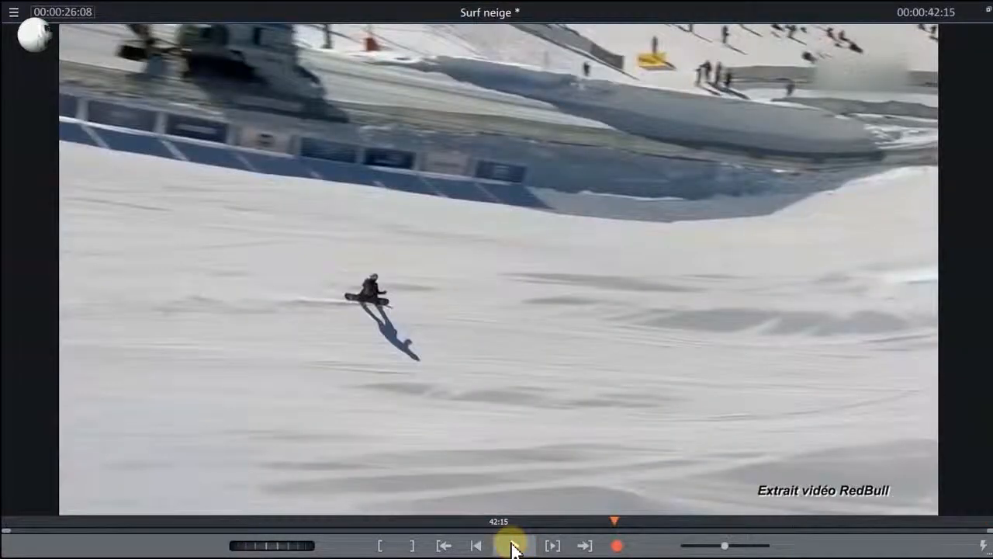
{"action": "left_click", "coordinate": [987, 11]}
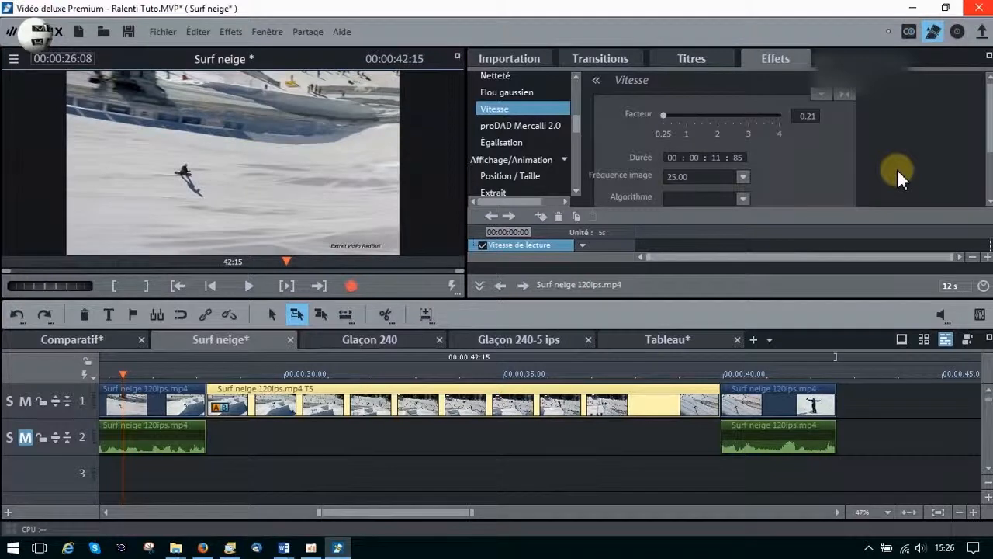
Set the jump segment's frame rate to 15 in the Vitesse effect.
{"action": "left_click", "coordinate": [478, 390]}
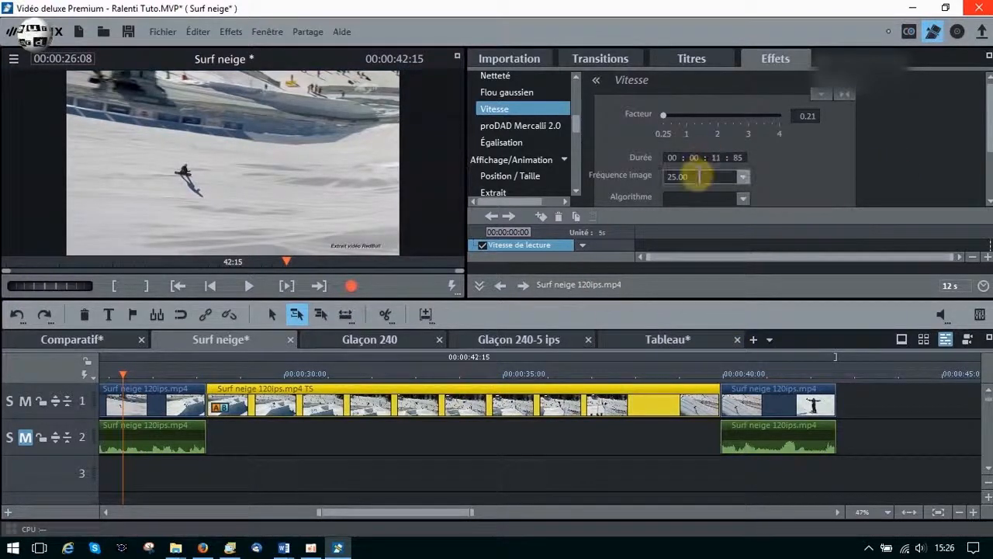
{"action": "left_click_drag", "start_coordinate": [699, 176], "coordinate": [655, 180]}
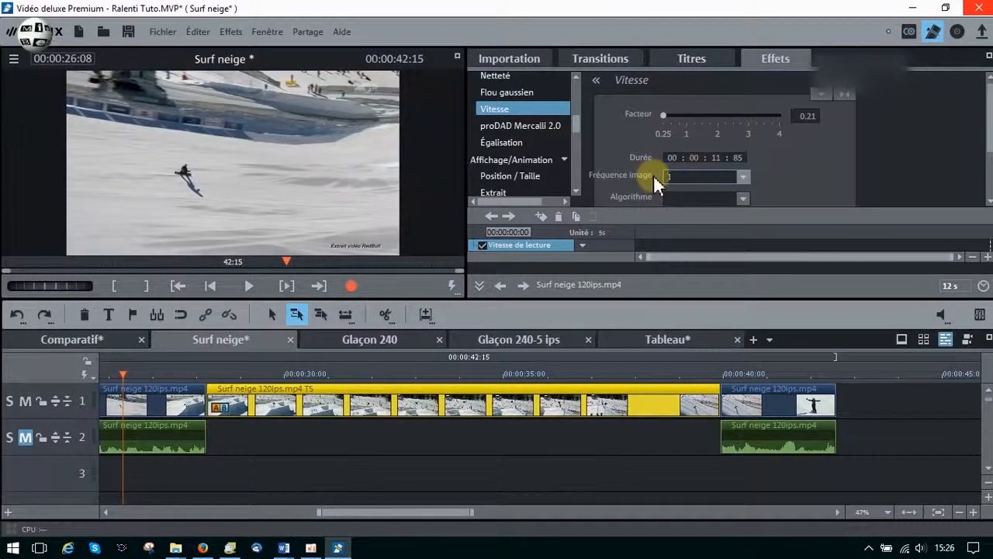
{"action": "key", "text": "Return"}
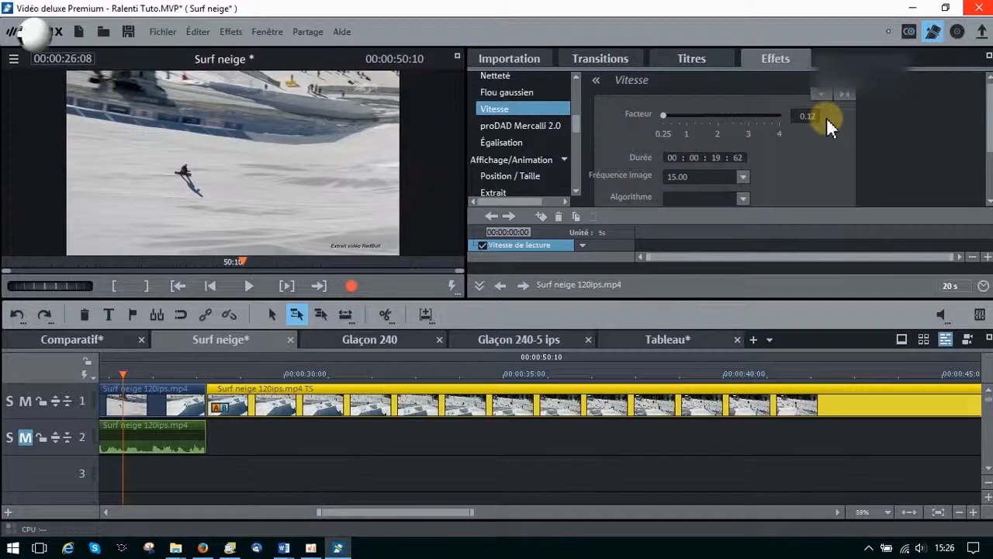
{"action": "left_click", "coordinate": [689, 176]}
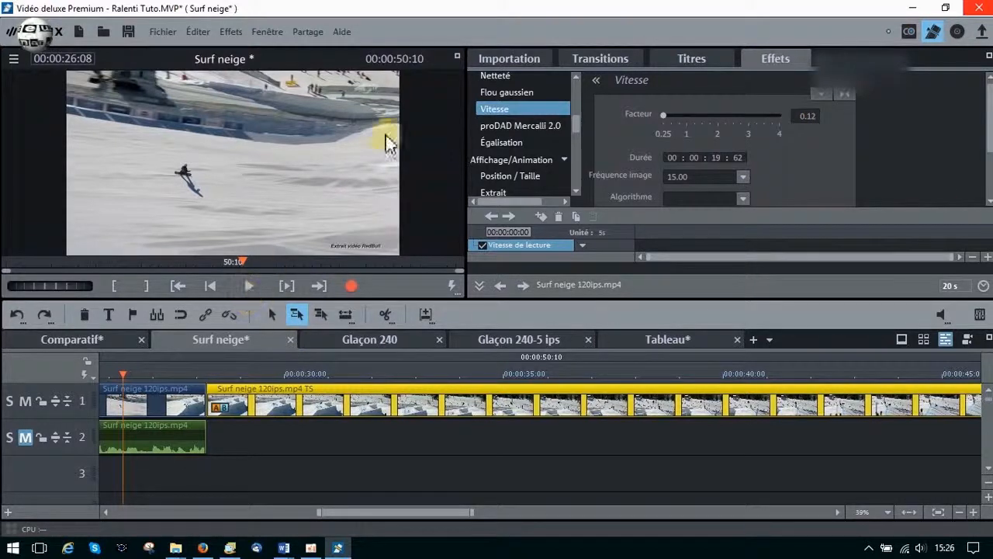
Play the jump slowed to 15 fps in the enlarged monitor and restore the normal layout.
{"action": "left_click", "coordinate": [458, 57]}
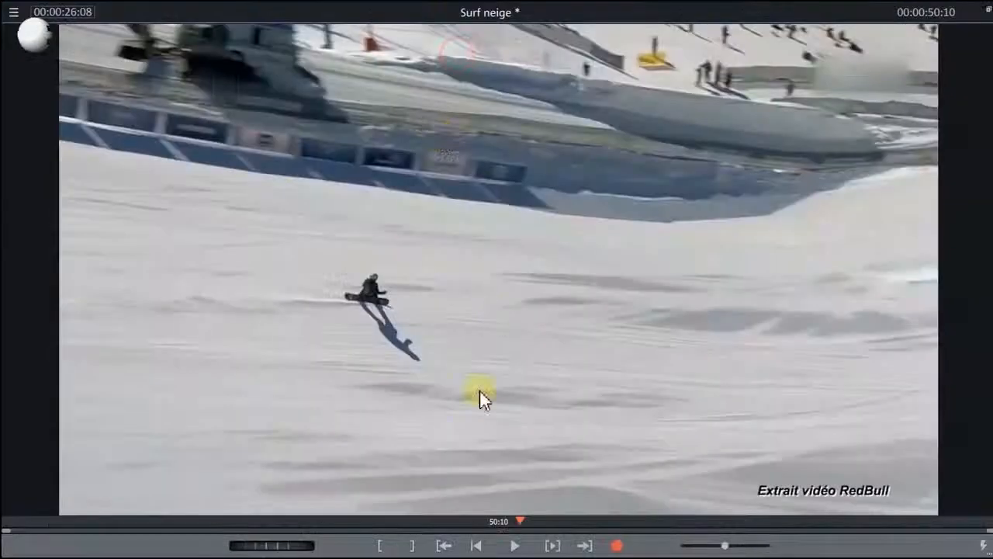
{"action": "left_click", "coordinate": [516, 547]}
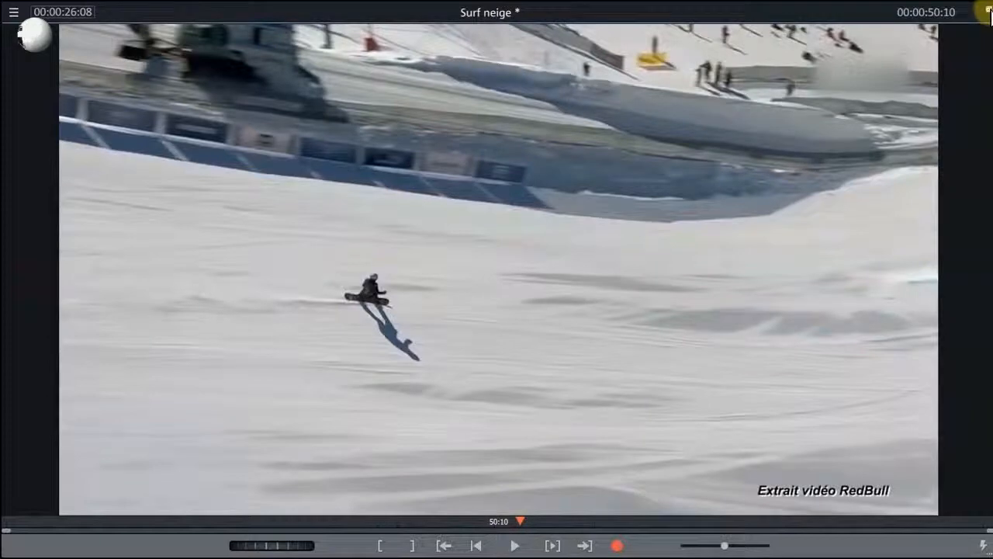
{"action": "left_click", "coordinate": [988, 12]}
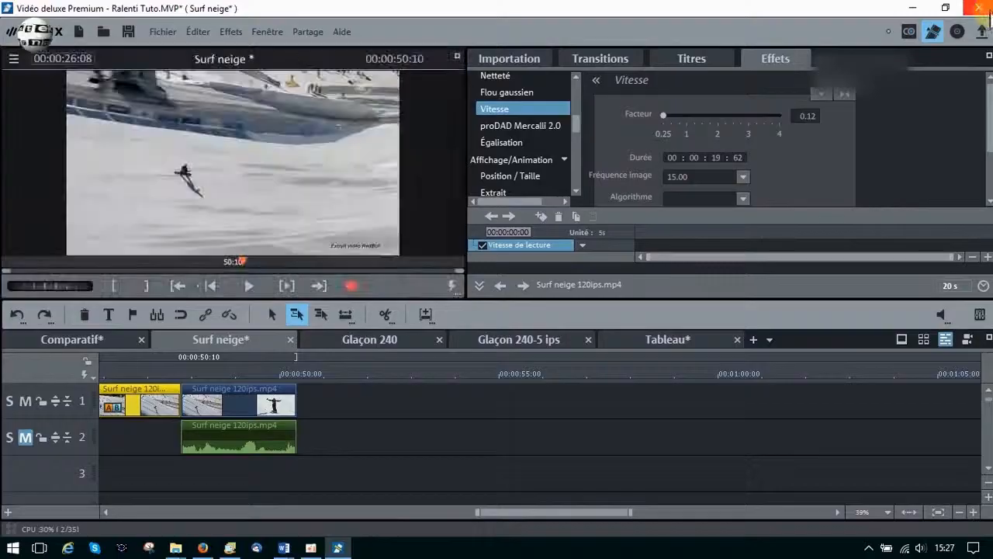
Set the jump segment's frame rate to 5 in the Vitesse effect.
{"action": "left_click", "coordinate": [628, 177]}
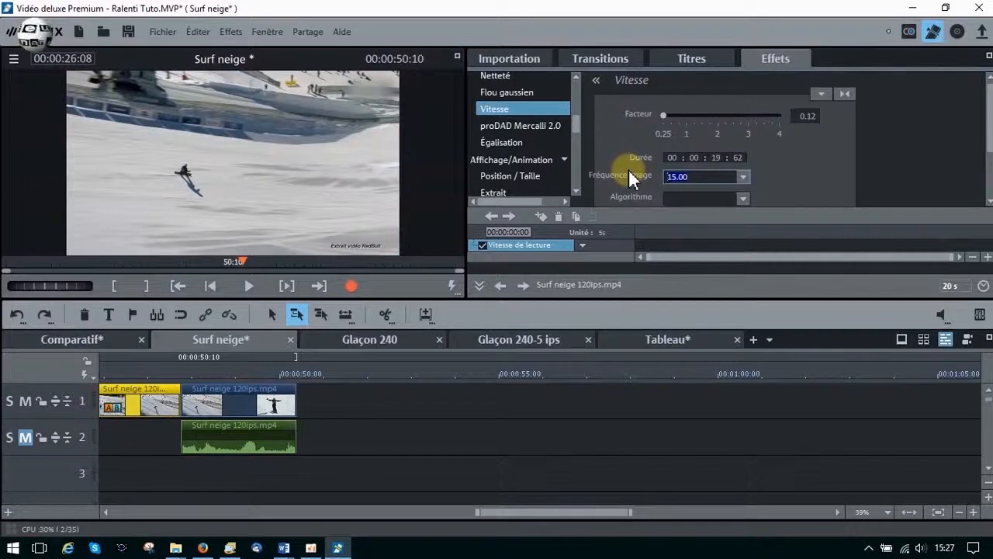
{"action": "type", "text": "5"}
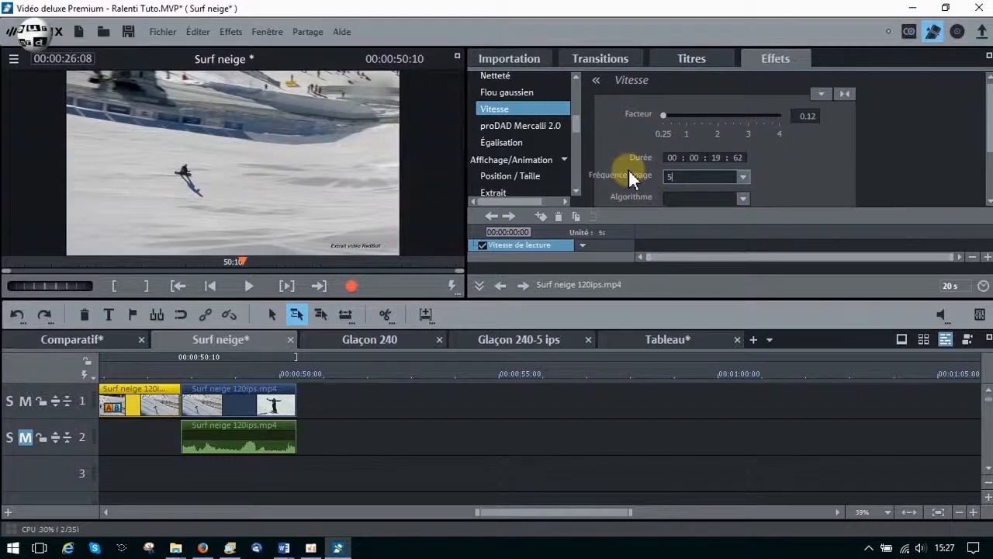
{"action": "key", "text": "Return"}
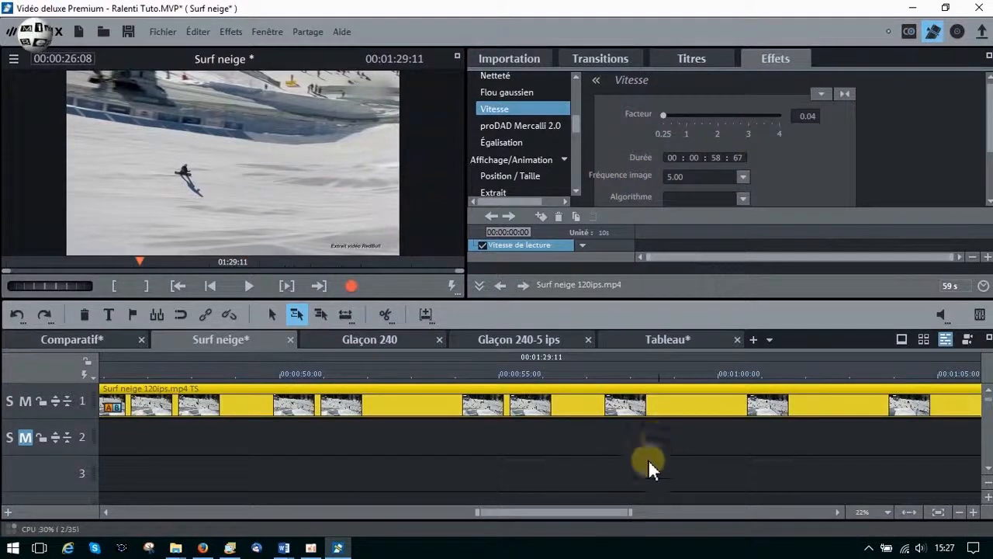
Play the jump slowed to 5 fps from 00:00:26:08 in the enlarged monitor and restore the normal layout.
{"action": "left_click_drag", "start_coordinate": [590, 515], "coordinate": [425, 508]}
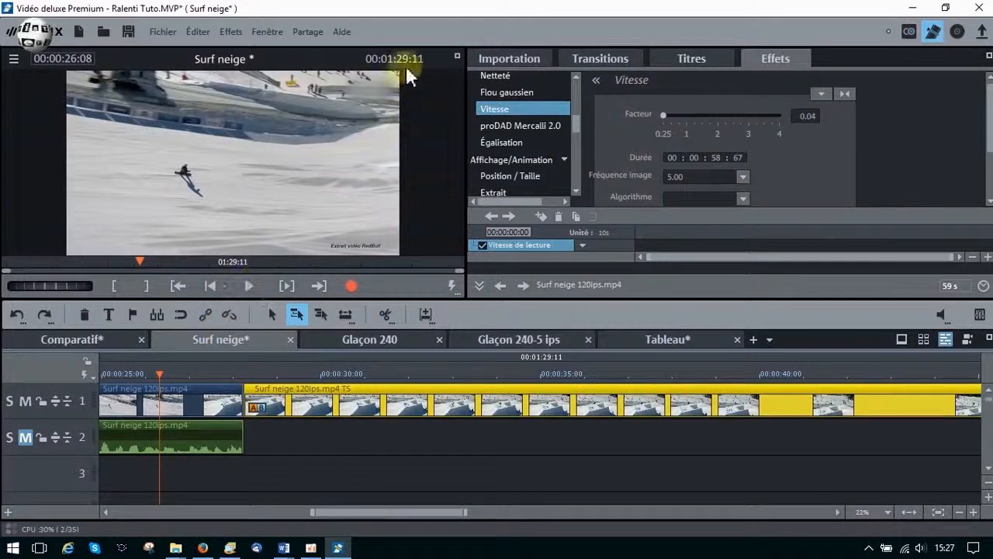
{"action": "left_click", "coordinate": [455, 56]}
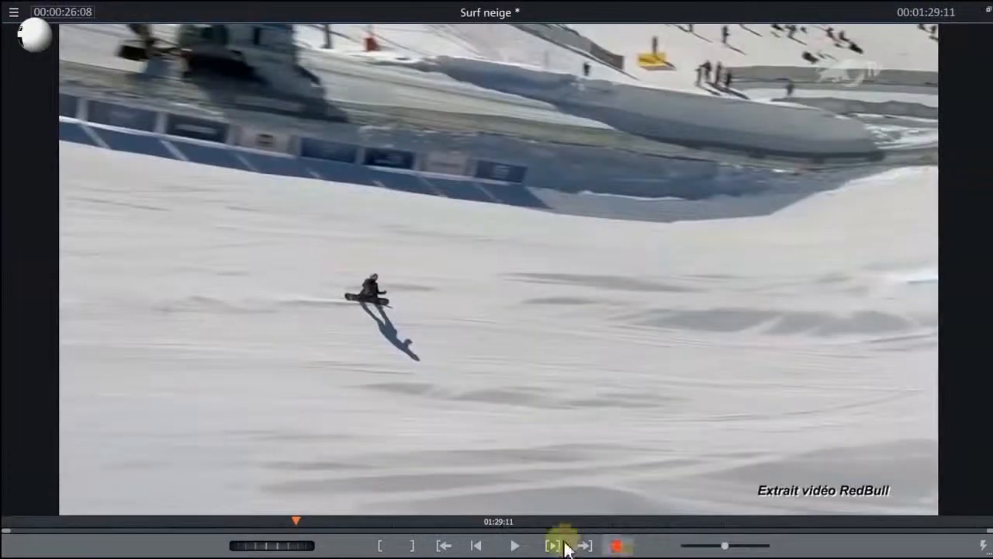
{"action": "left_click", "coordinate": [514, 546]}
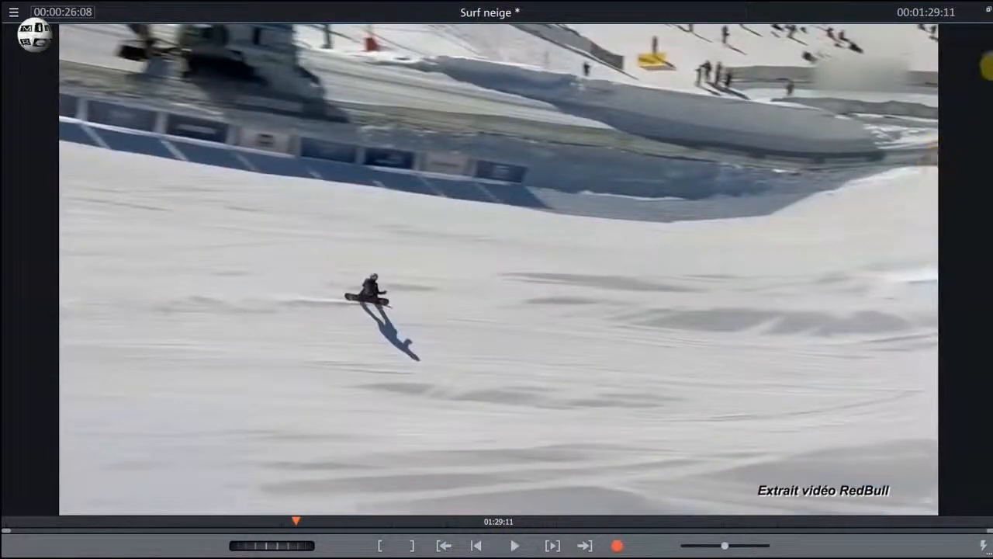
{"action": "left_click", "coordinate": [986, 11]}
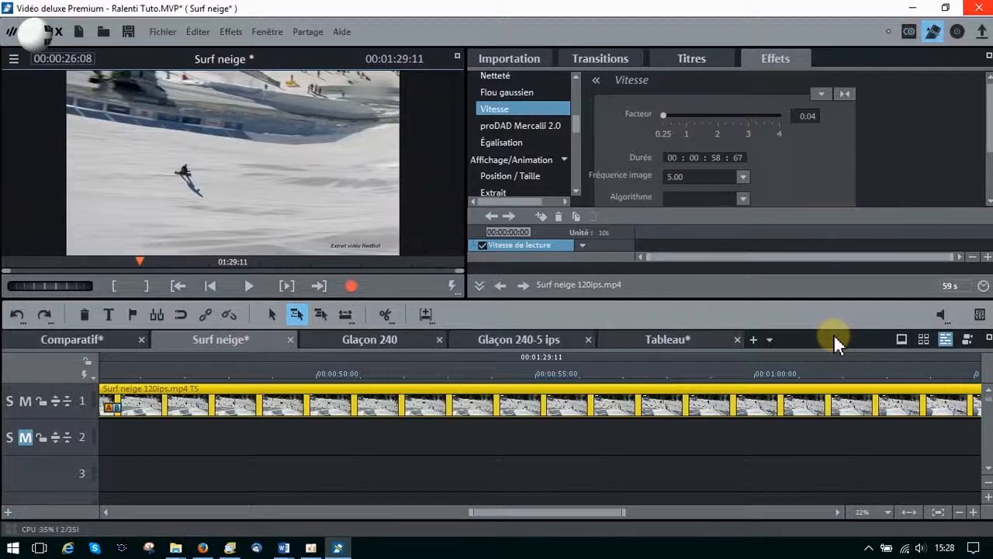
Open the Glaçon 240 movie and play its ice cube clip at normal speed in the enlarged monitor.
{"action": "left_click", "coordinate": [385, 338]}
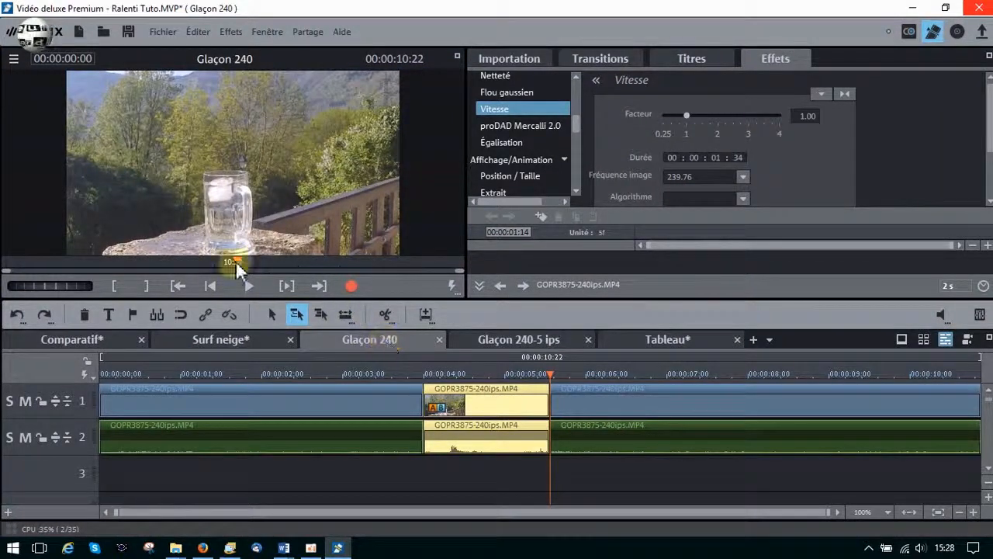
{"action": "left_click", "coordinate": [457, 56]}
{"action": "left_click", "coordinate": [552, 545]}
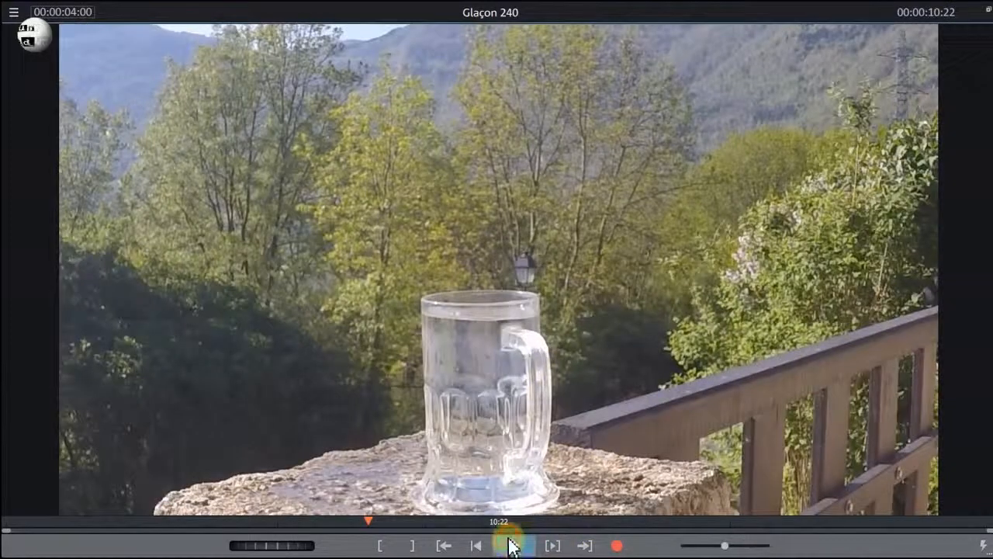
{"action": "left_click", "coordinate": [512, 545]}
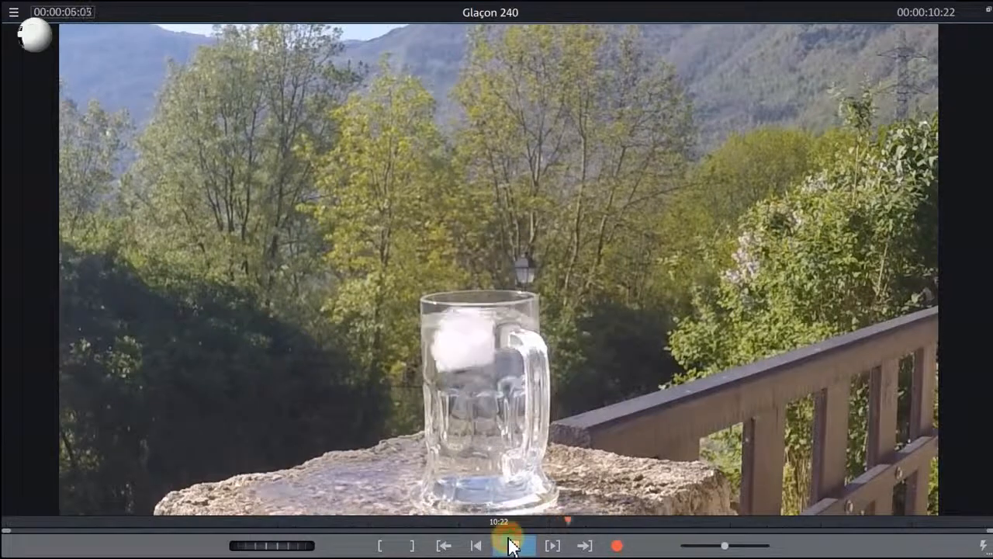
Stop playback in the normal layout and check the ice cube segment's bounds with the playhead, at its end and back at its start, 00:00:04:00.
{"action": "left_click", "coordinate": [512, 545]}
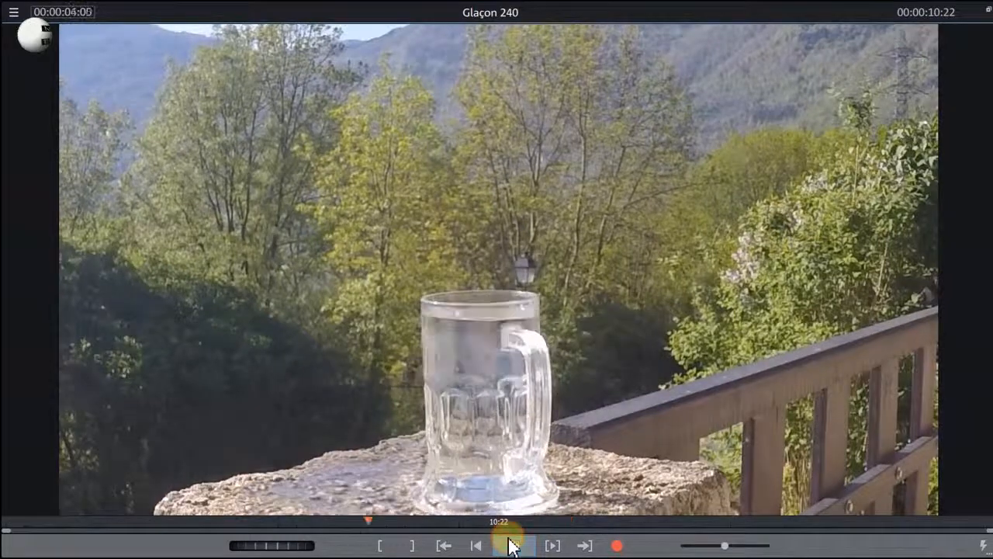
{"action": "double_click", "coordinate": [545, 388]}
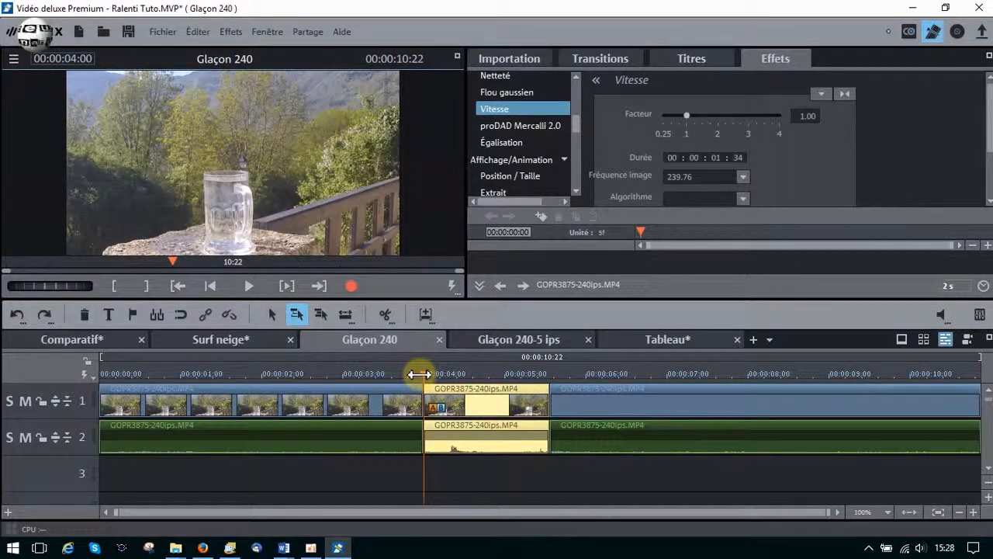
{"action": "left_click", "coordinate": [547, 373]}
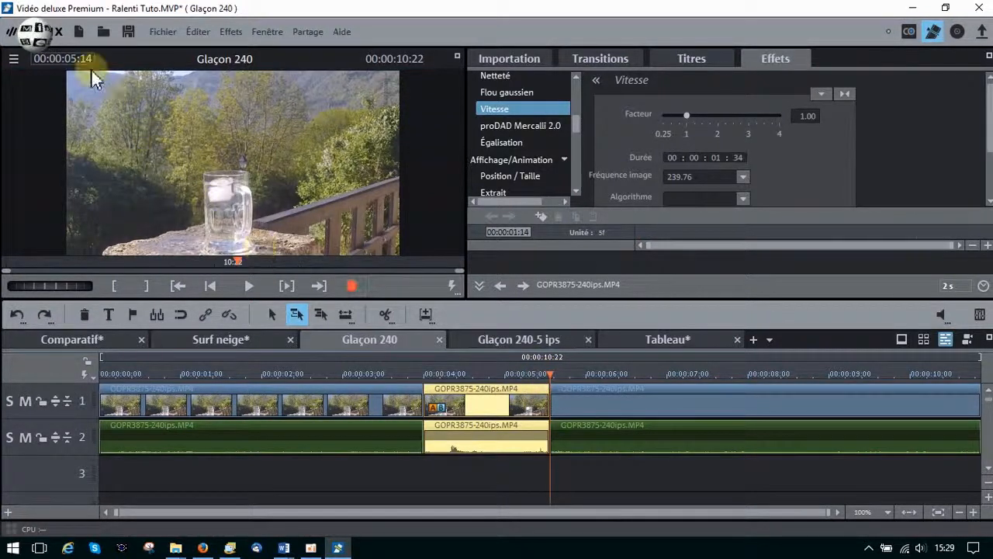
{"action": "left_click", "coordinate": [426, 373]}
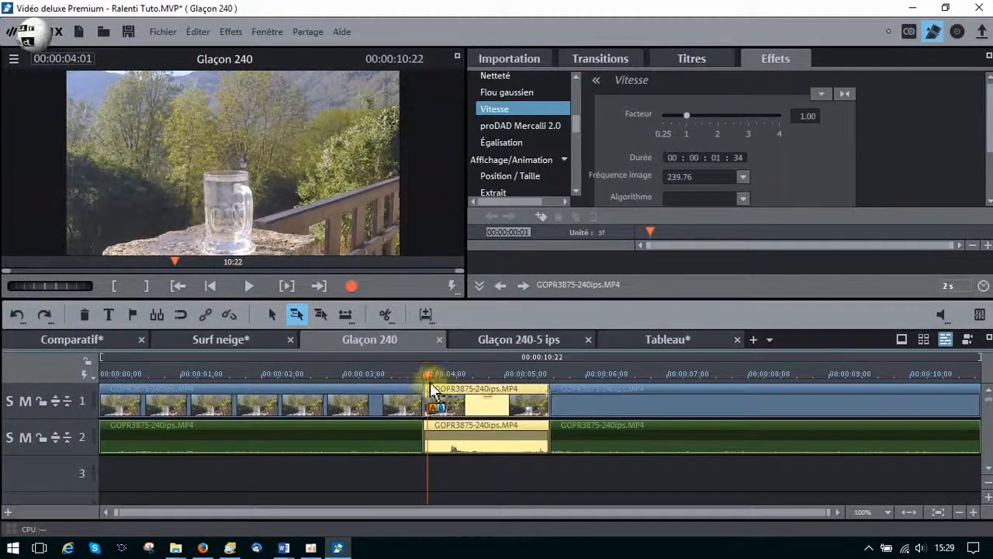
{"action": "left_click_drag", "start_coordinate": [422, 371], "coordinate": [424, 371]}
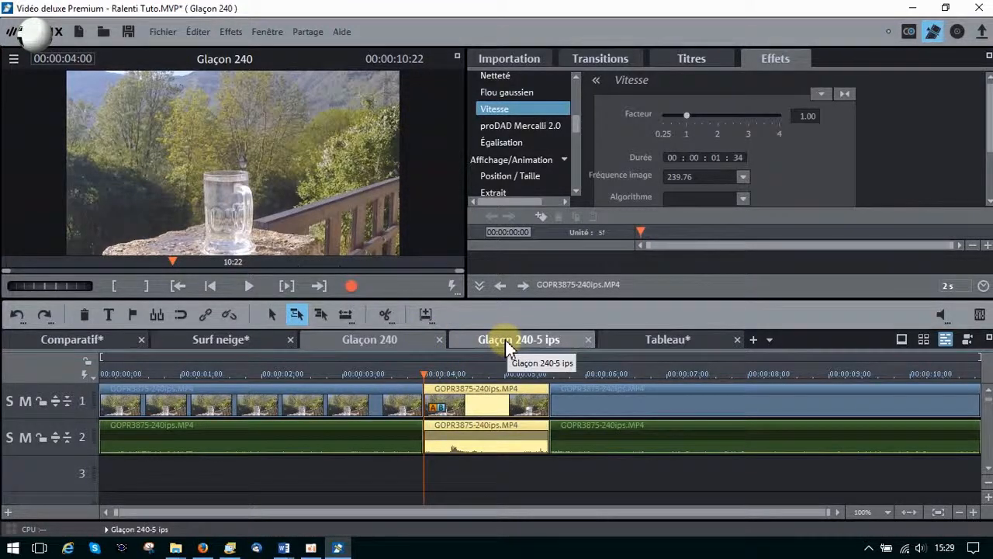
Open the Glaçon 240-5 ips movie and play its slowed ice cube clip from the beginning in the enlarged monitor.
{"action": "left_click", "coordinate": [506, 341]}
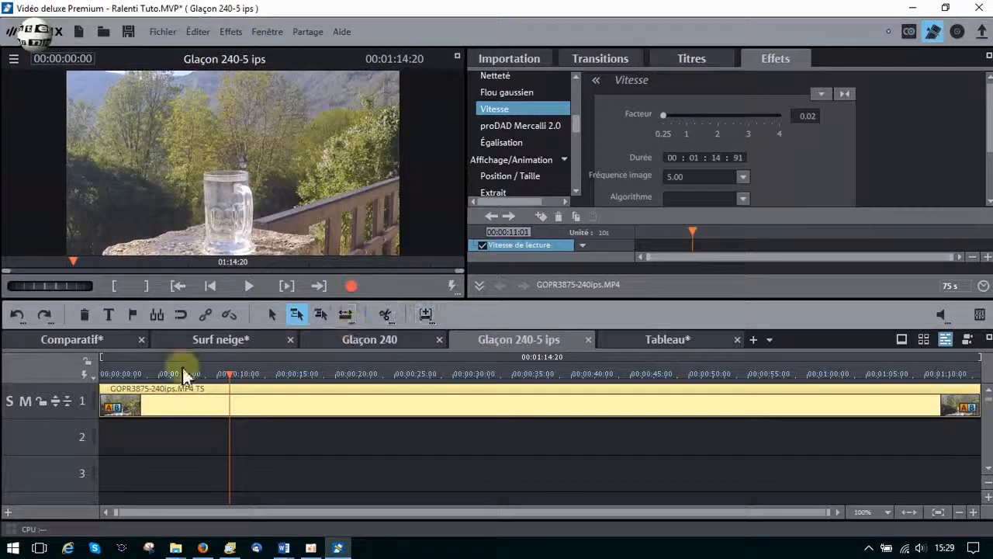
{"action": "left_click", "coordinate": [192, 400]}
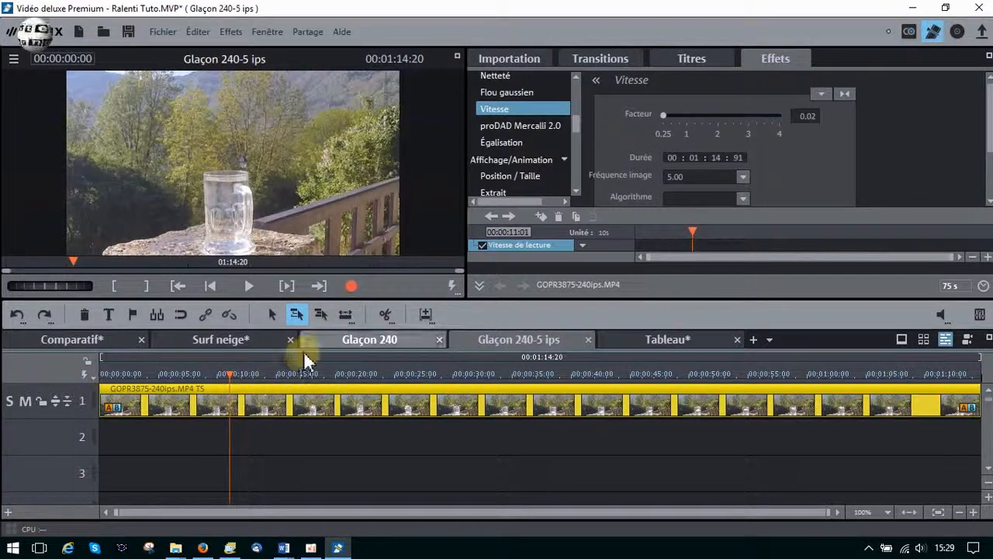
{"action": "left_click", "coordinate": [458, 56]}
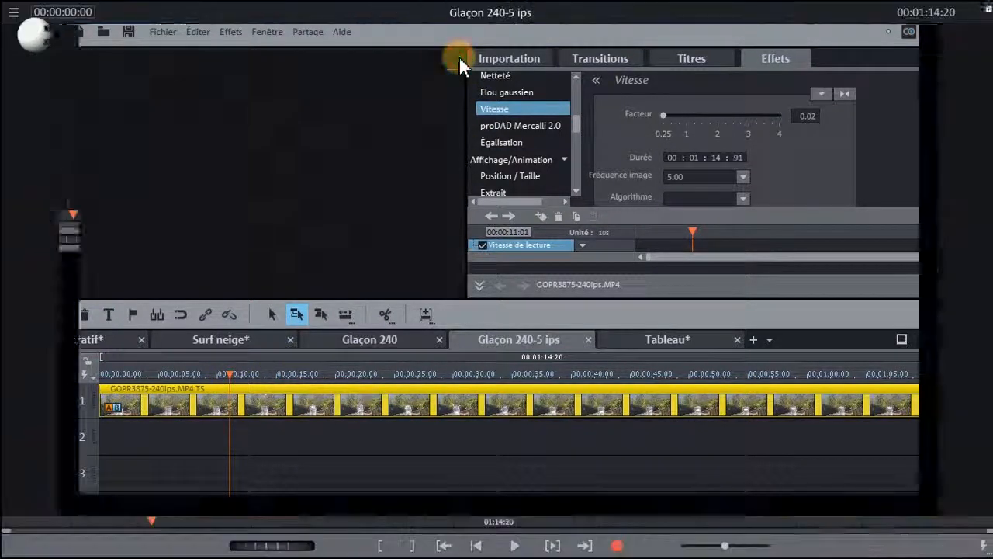
{"action": "left_click", "coordinate": [515, 547]}
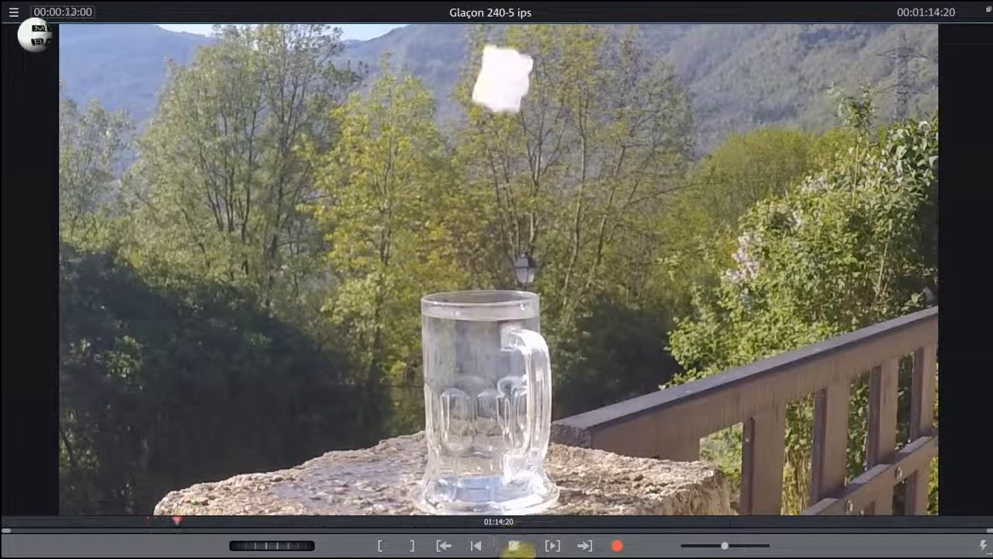